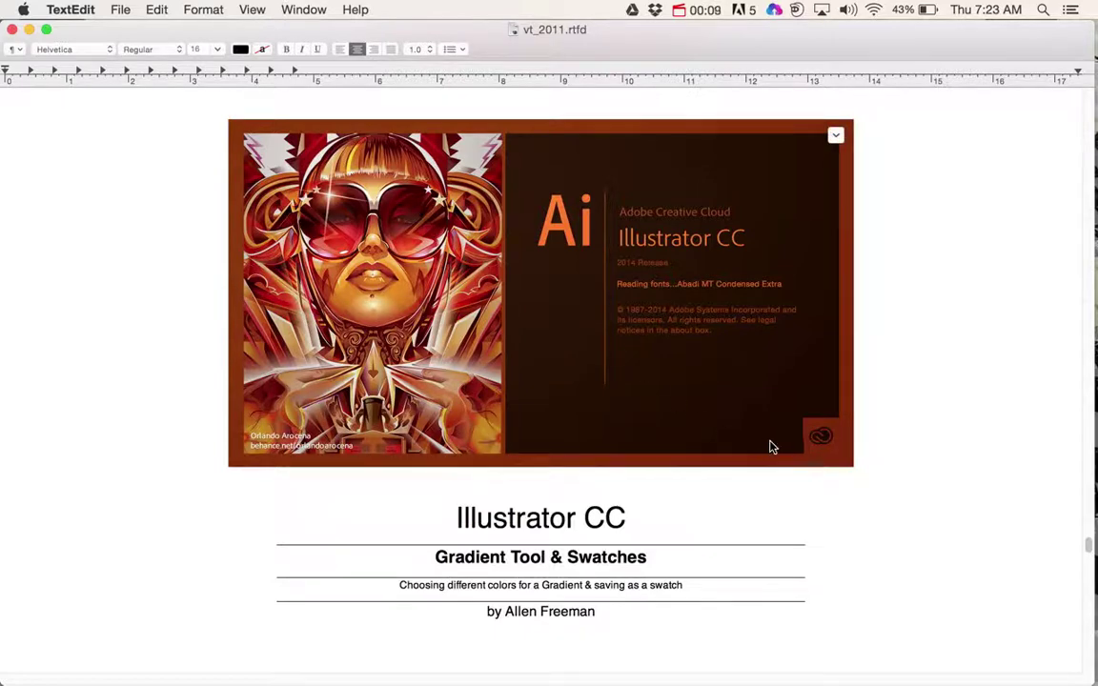
# Switch from the TextEdit title page to Adobe Illustrator CC 2014 with Cmd+Tab
pyautogui.press('super+Tab')
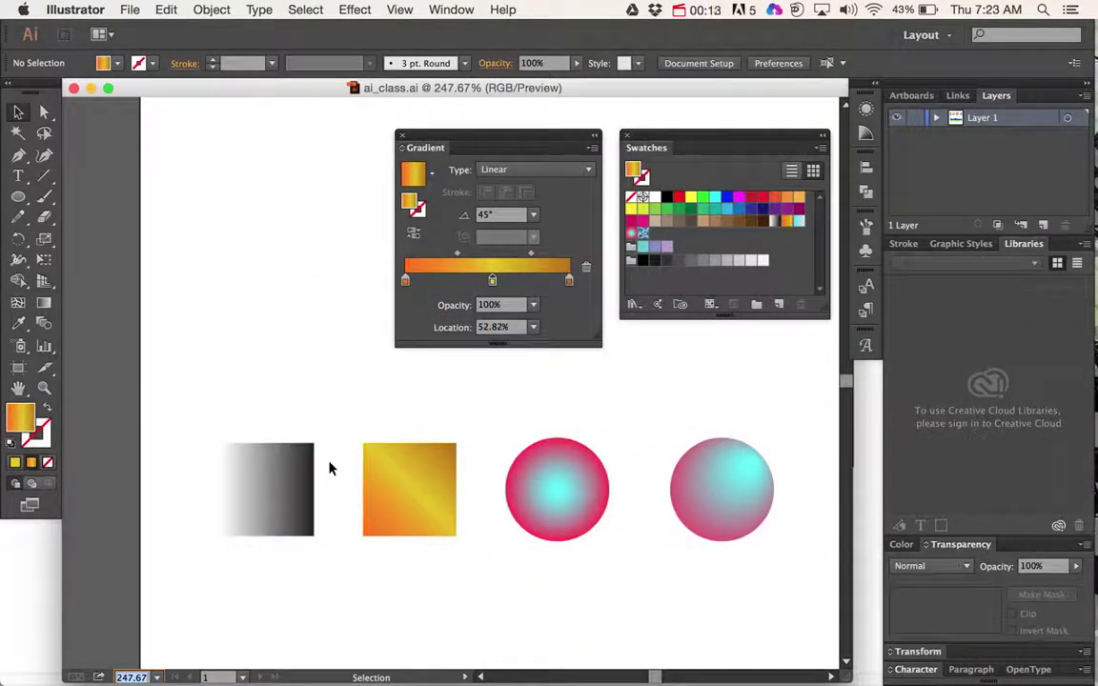
pyautogui.click(431, 476)
pyautogui.moveTo(651, 153); pyautogui.dragTo(863, 270)
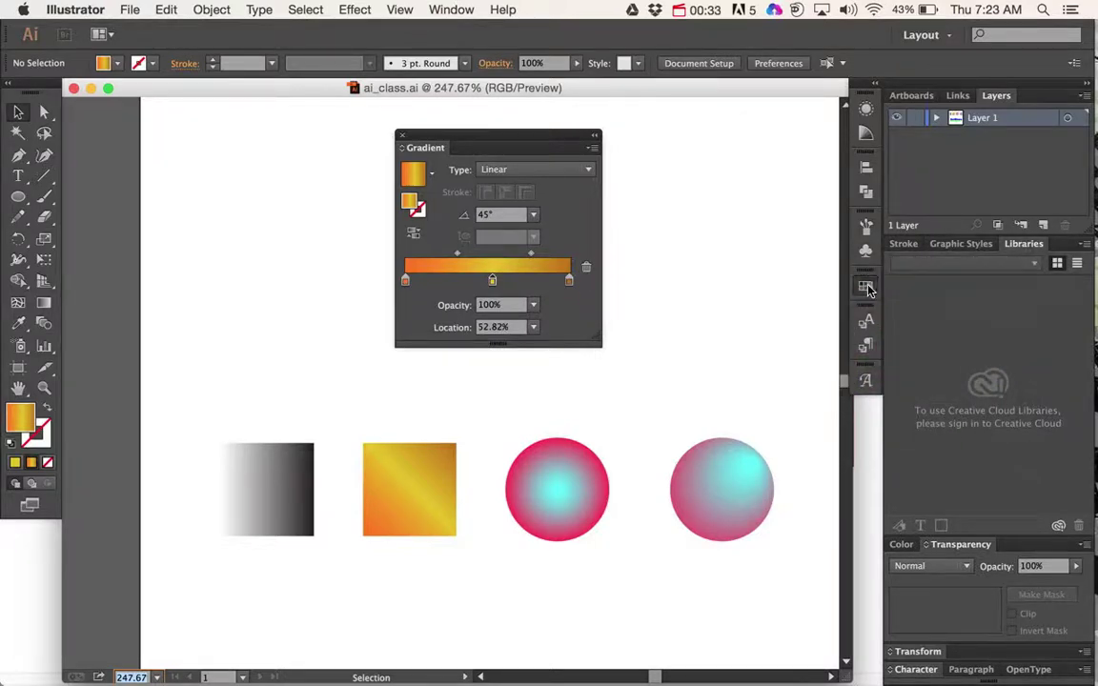
pyautogui.click(864, 287)
pyautogui.moveTo(675, 275); pyautogui.dragTo(645, 141)
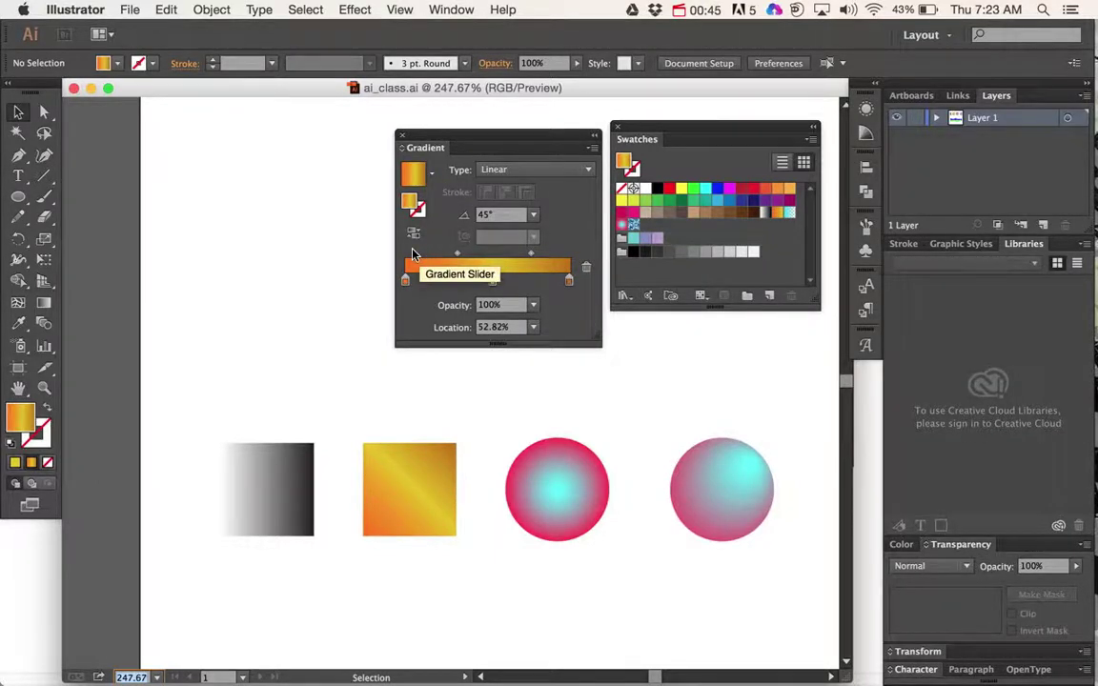
# Select the left square and cycle its fill through solid colour, gradient and none, ending on the white-to-black gradient
pyautogui.click(268, 469)
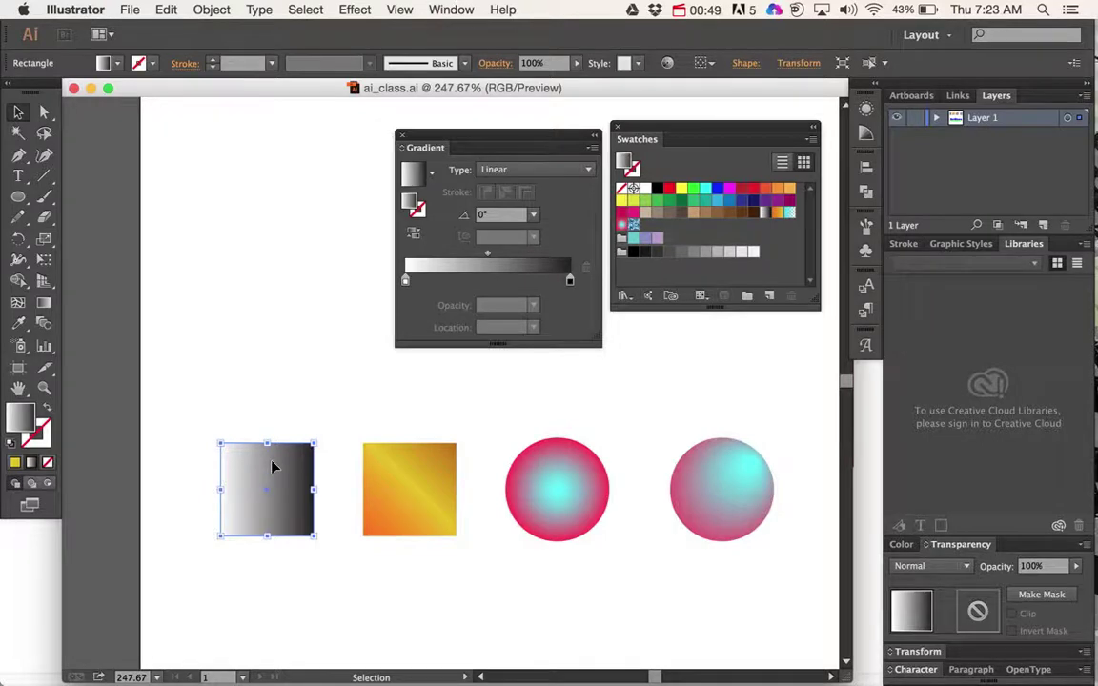
pyautogui.click(15, 464)
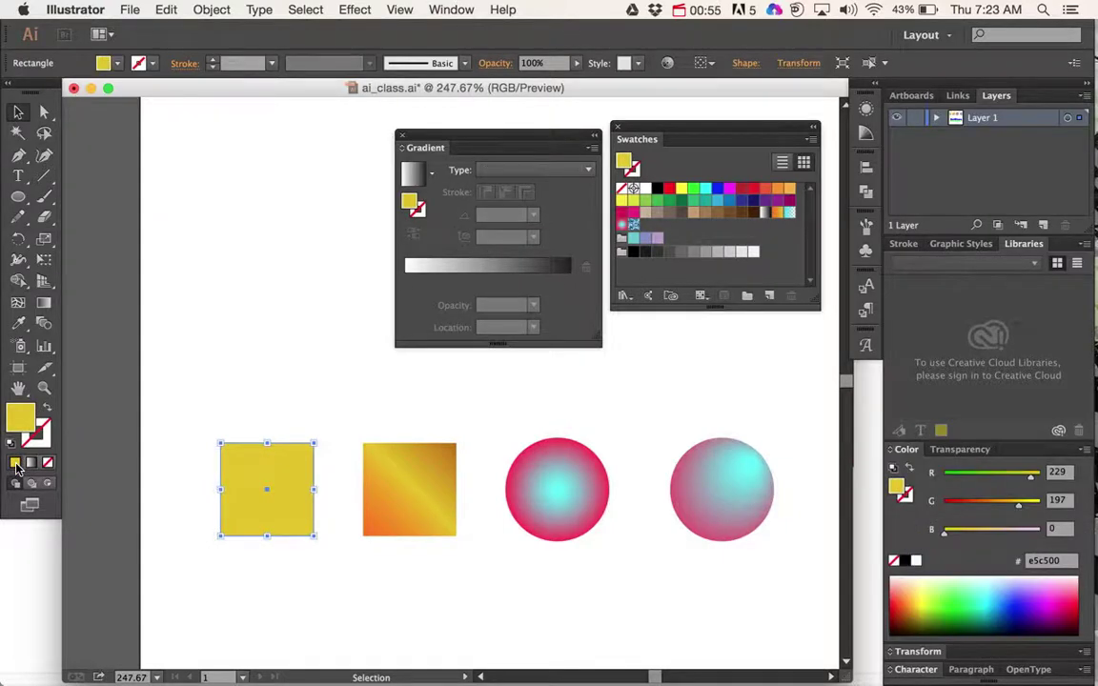
pyautogui.click(32, 464)
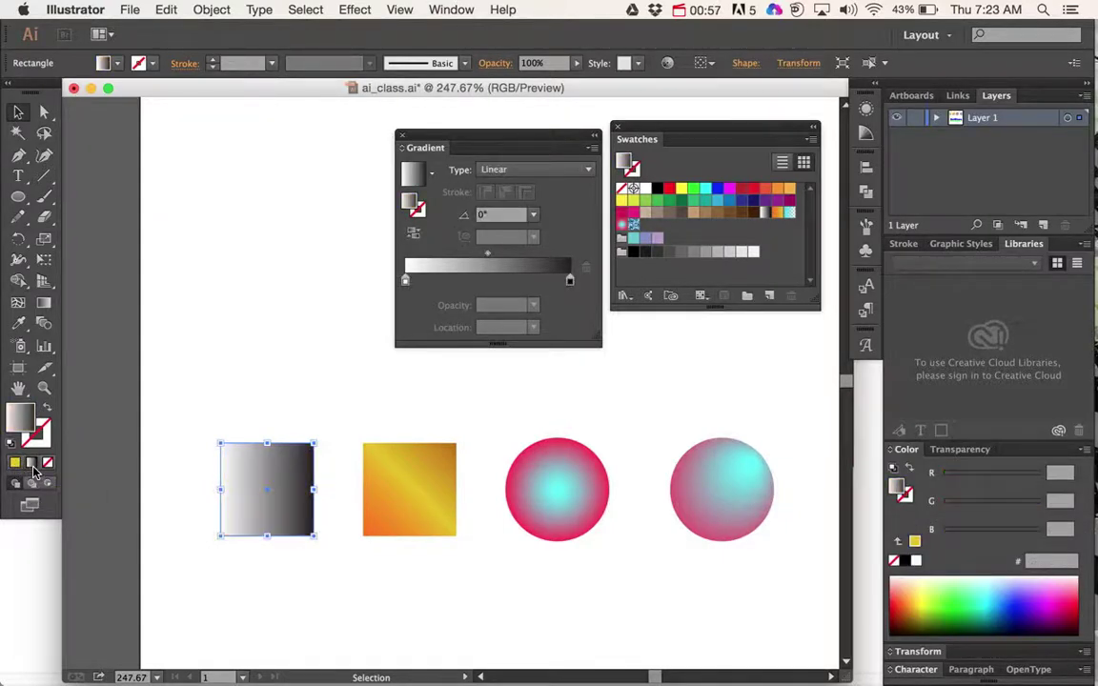
pyautogui.click(49, 463)
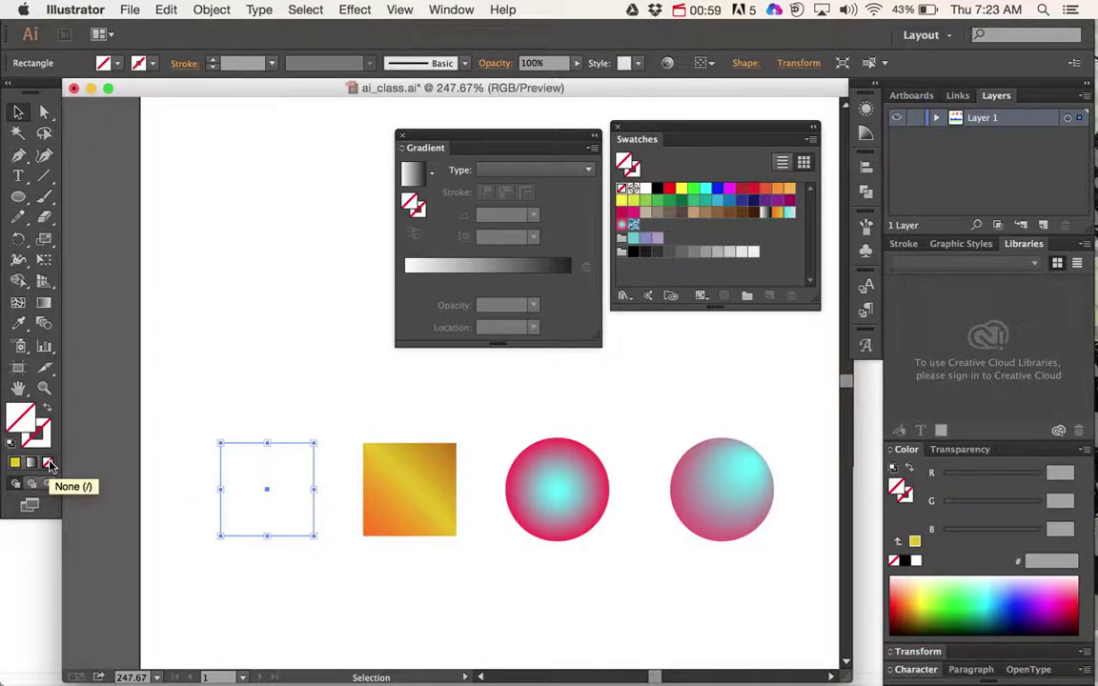
pyautogui.click(15, 464)
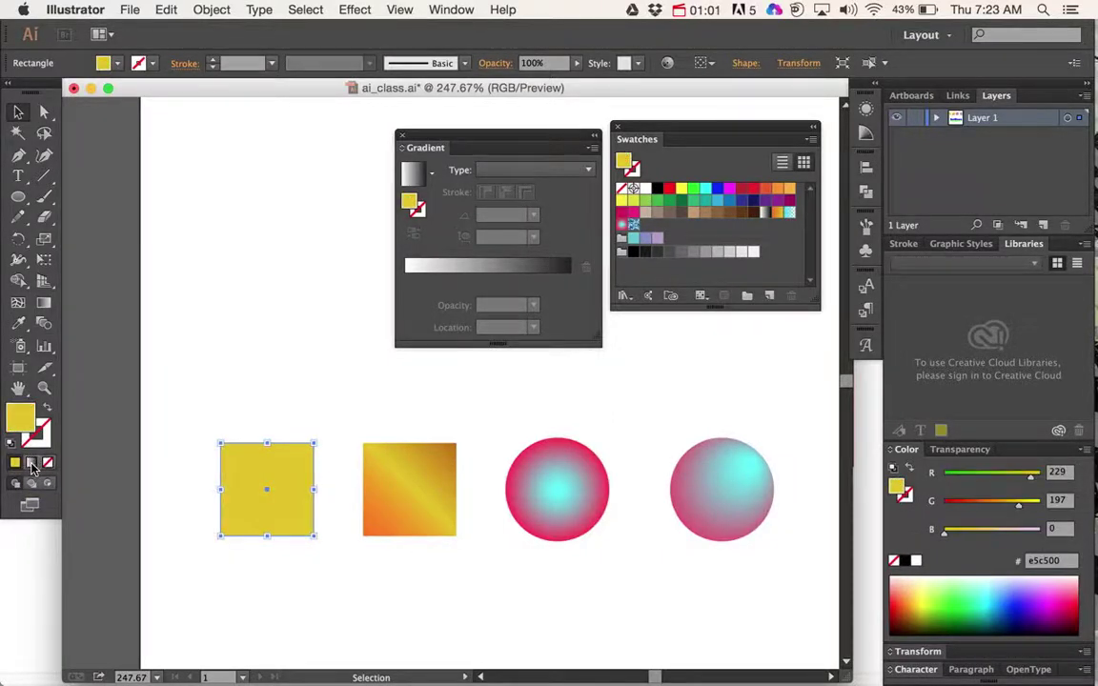
pyautogui.click(31, 464)
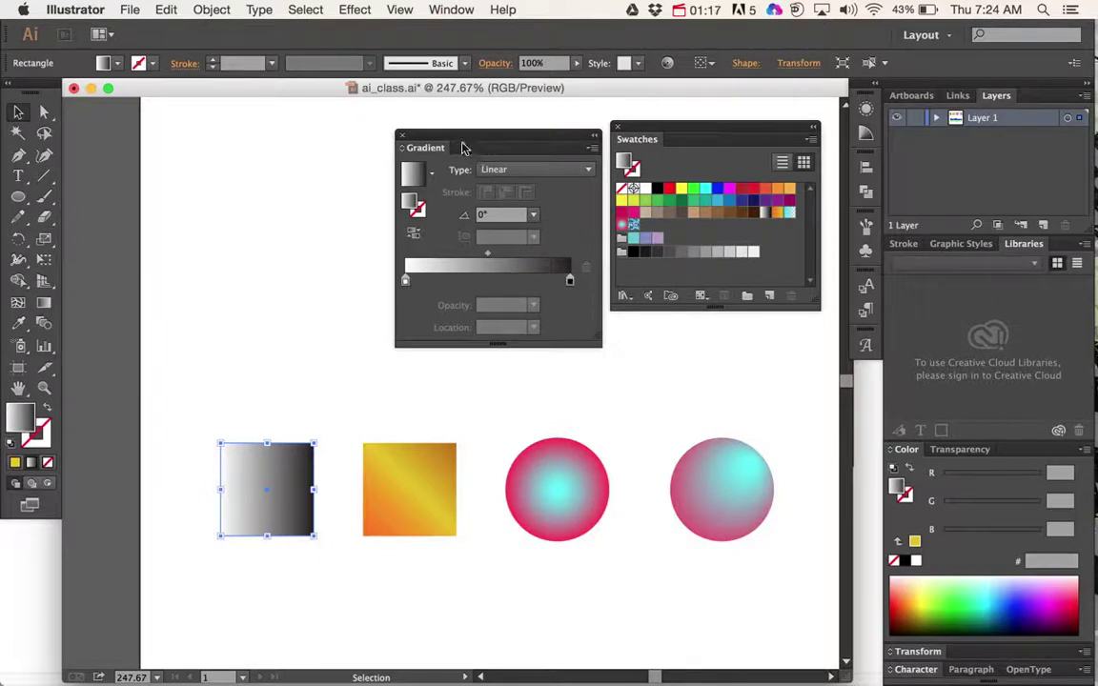
# Close the Gradient panel and reopen it from the Window menu
pyautogui.click(401, 135)
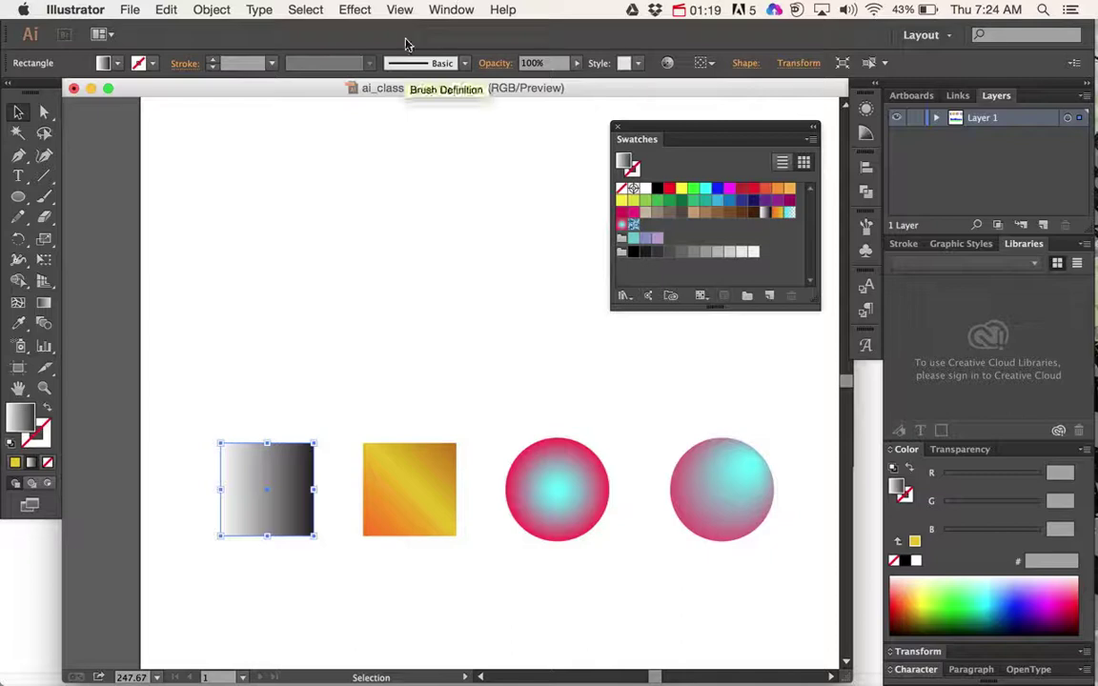
pyautogui.click(451, 10)
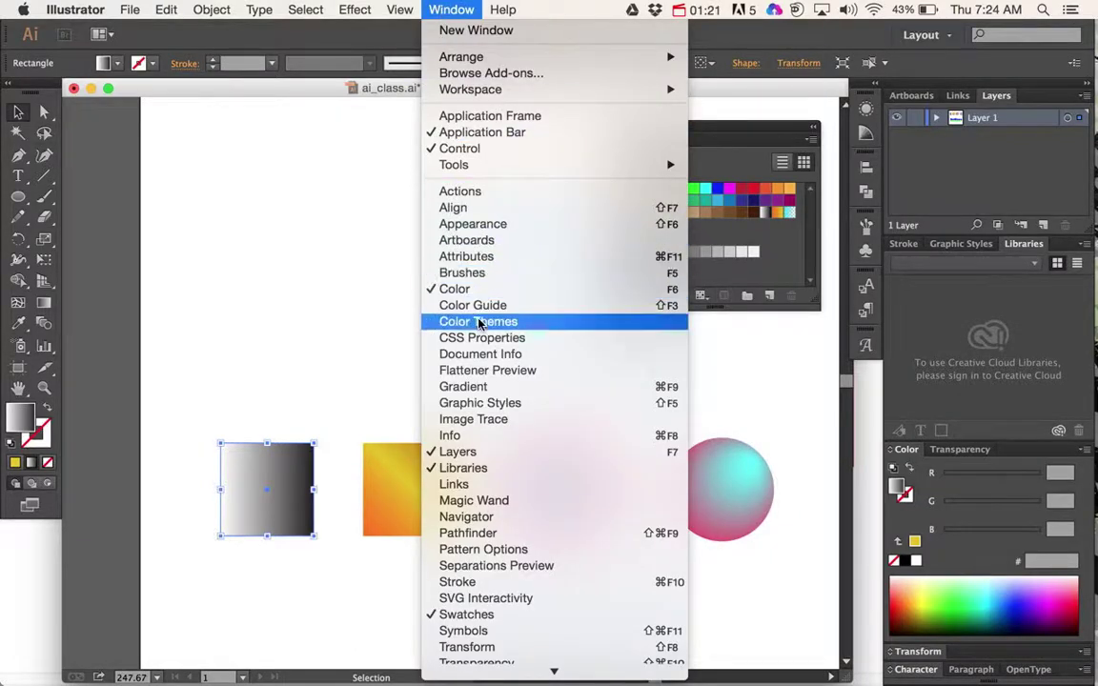
pyautogui.click(473, 386)
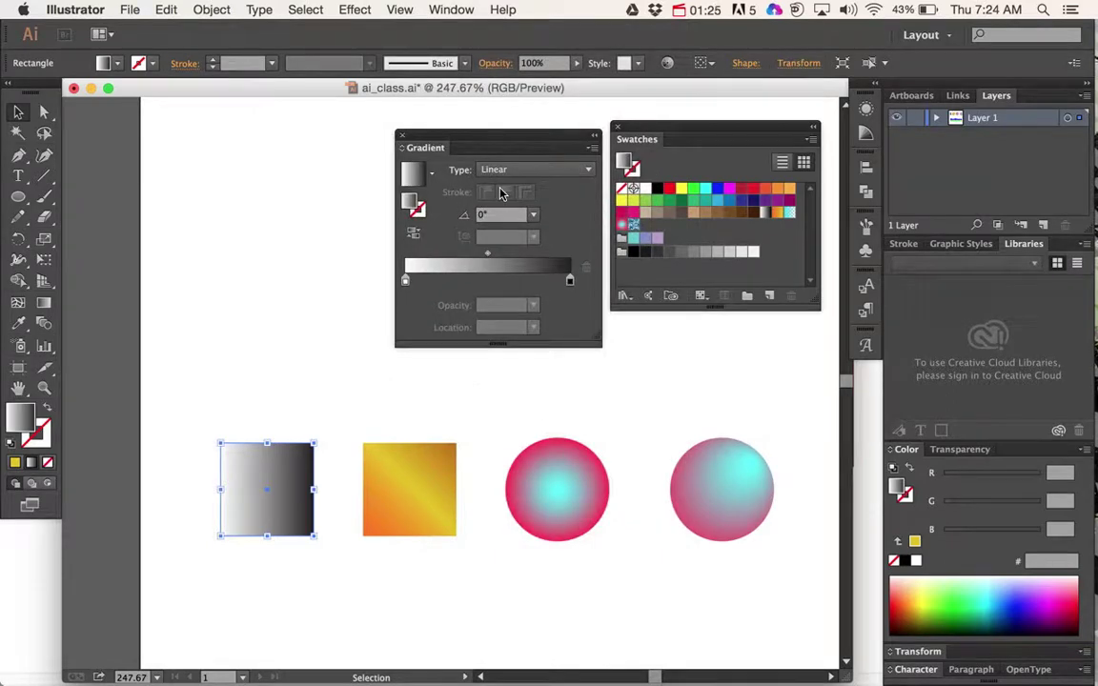
# Make the left gradient stop bright green (RGB 58, 255, 42) in RGB colour mode
pyautogui.doubleClick(406, 283)
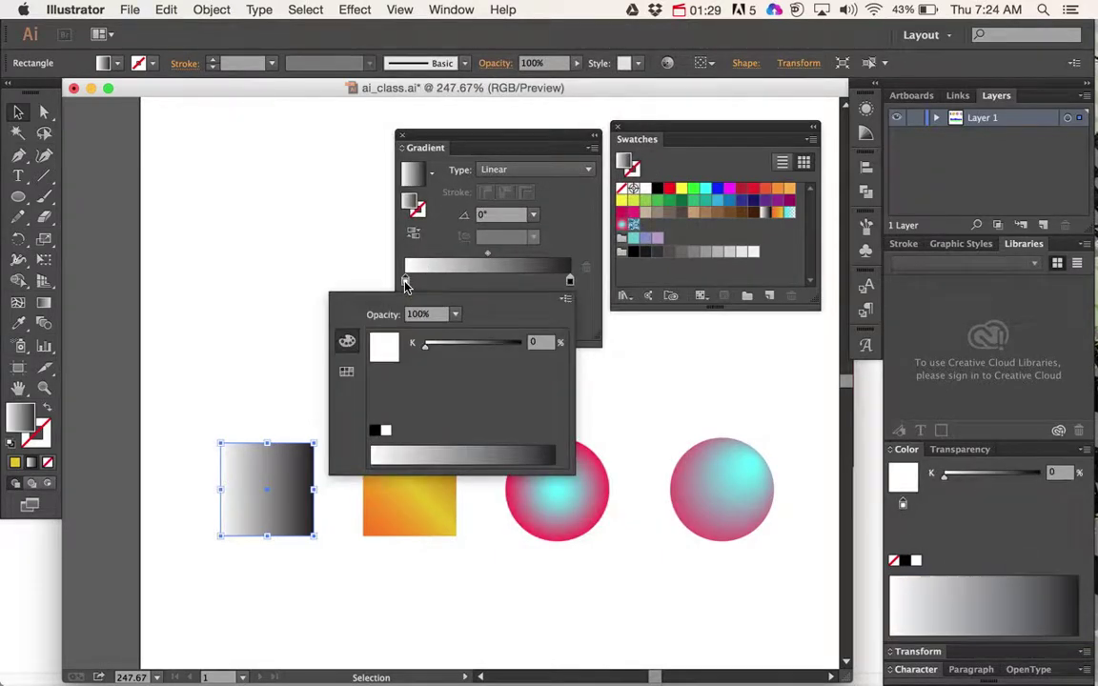
pyautogui.moveTo(412, 444); pyautogui.dragTo(444, 449)
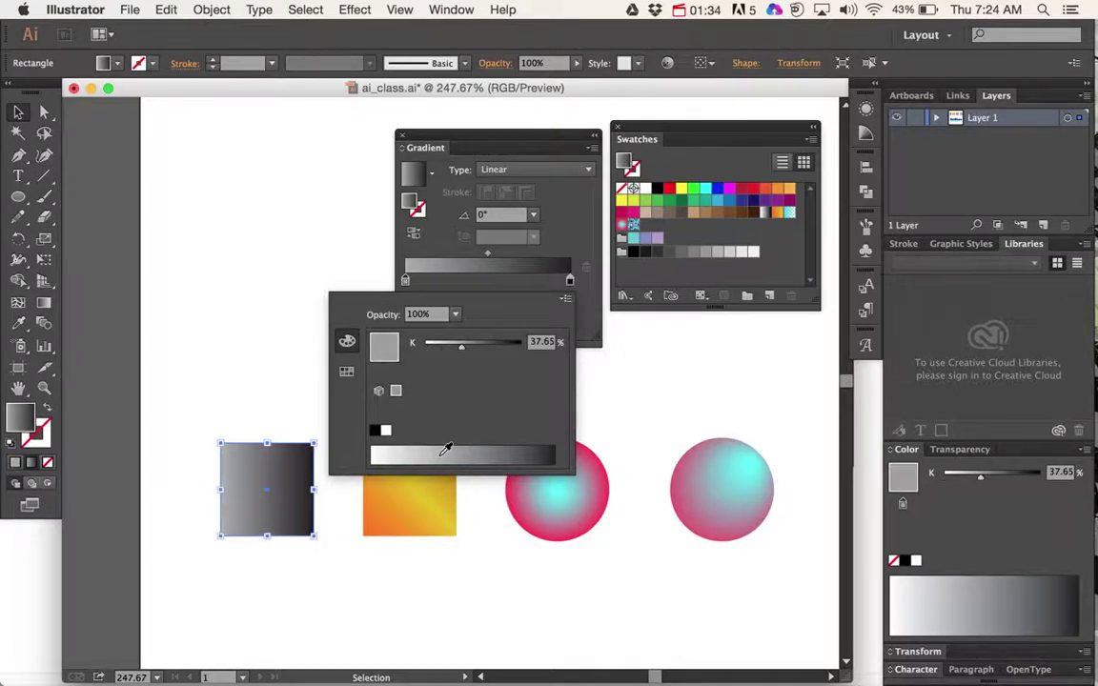
pyautogui.click(565, 301)
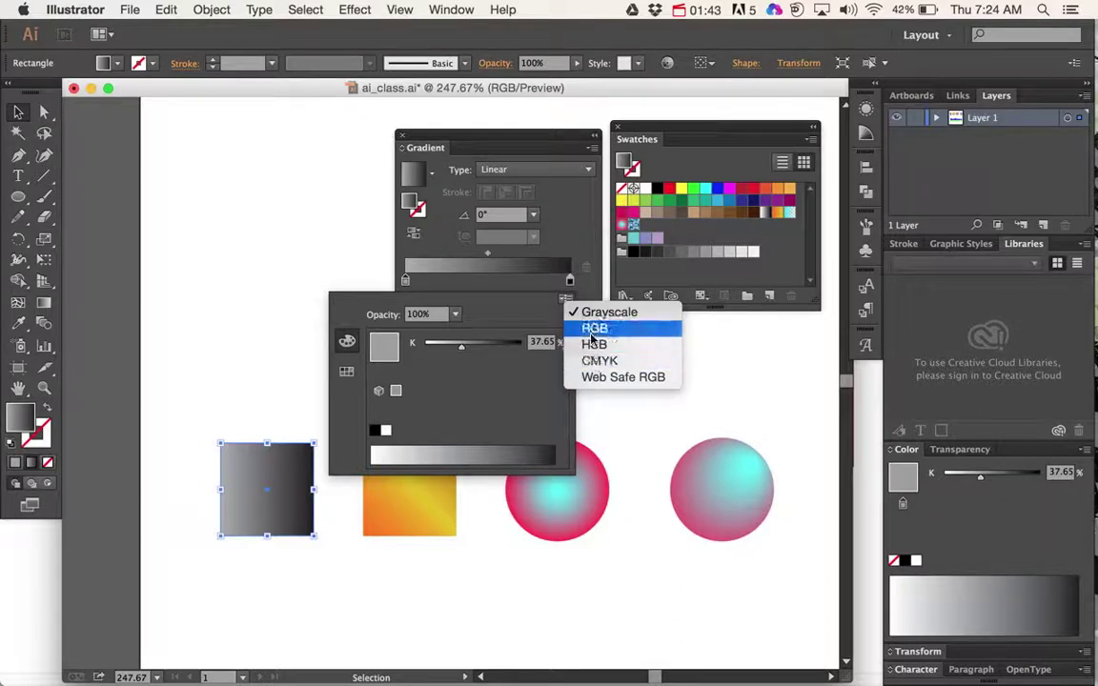
pyautogui.click(593, 330)
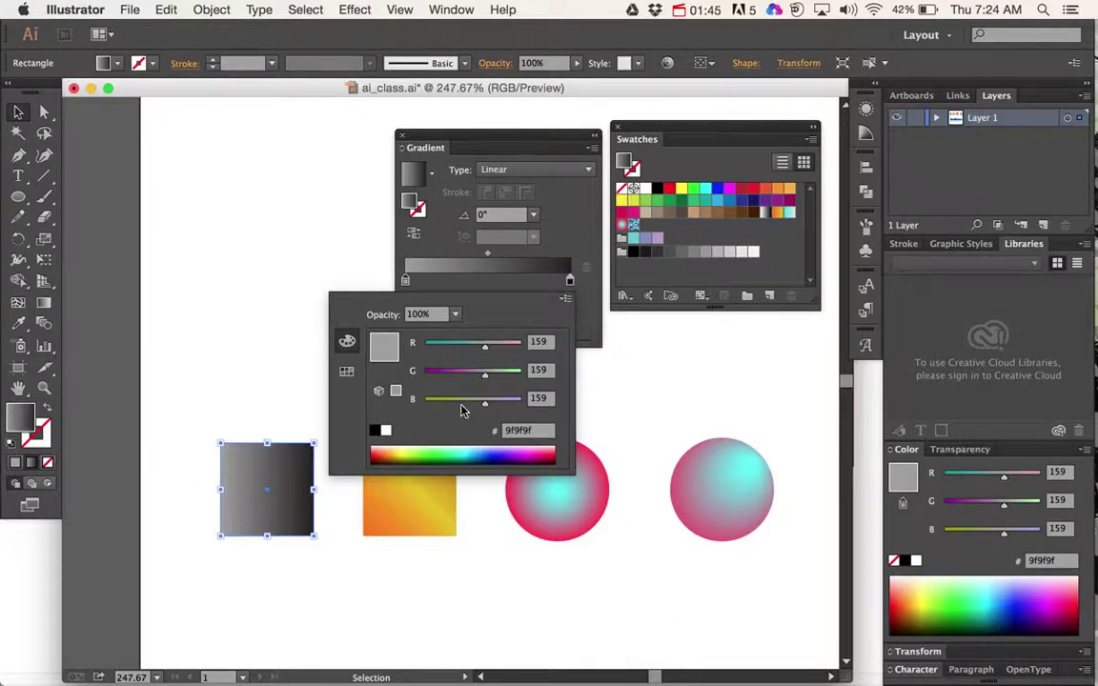
pyautogui.click(432, 452)
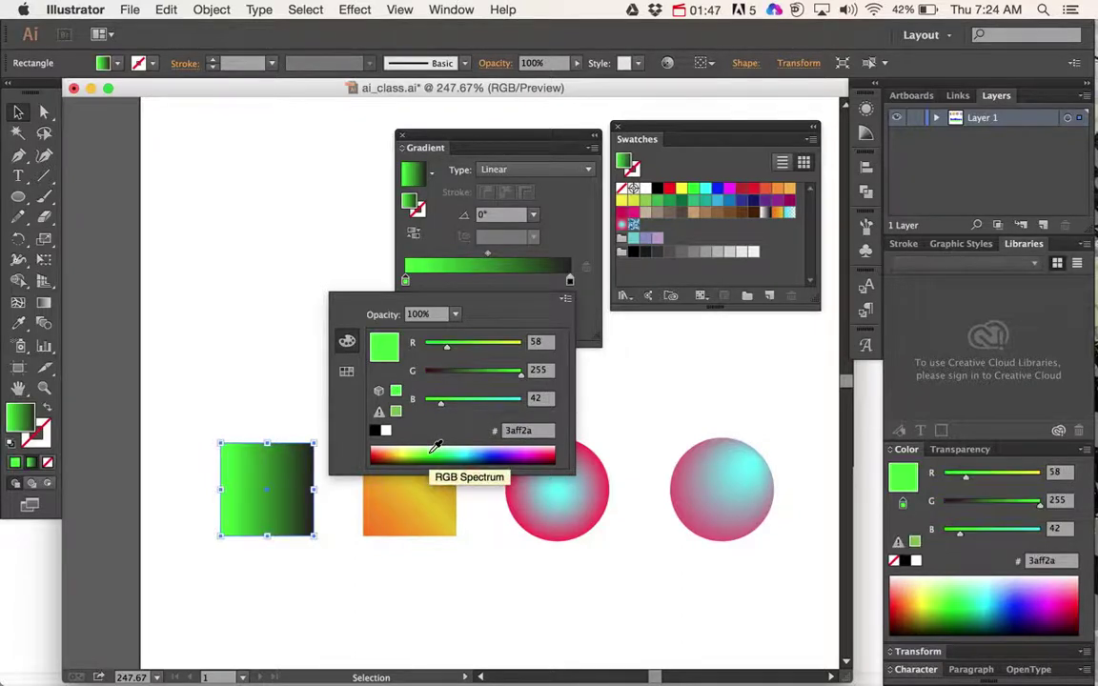
pyautogui.click(562, 256)
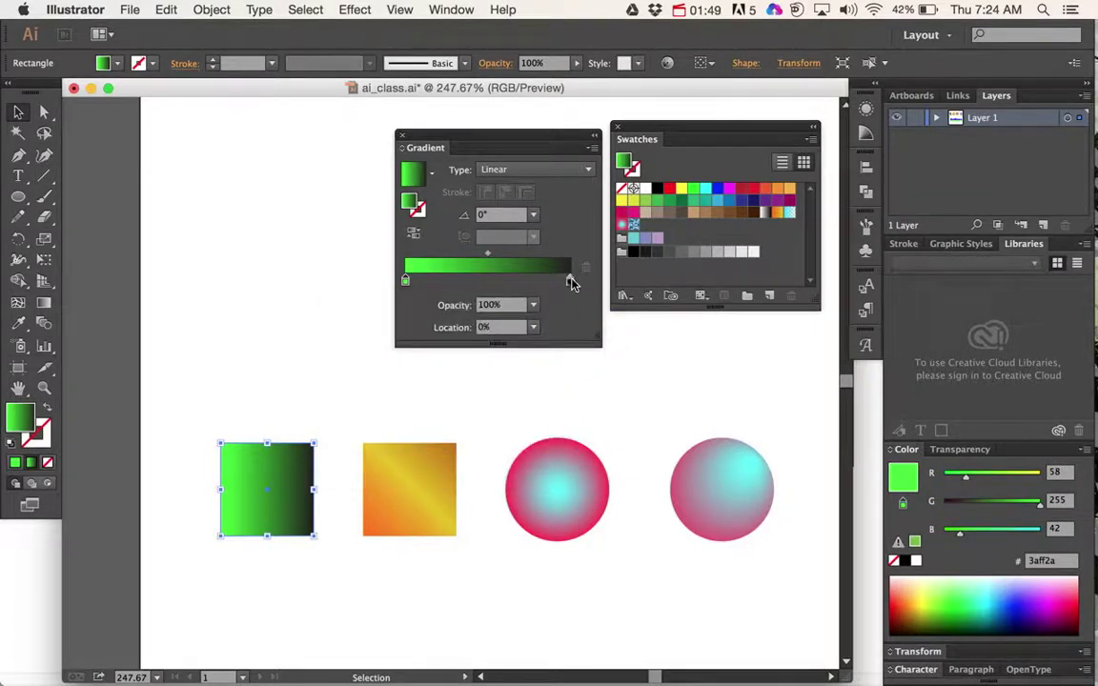
# Recolour the right gradient stop from black to pink (RGB 255, 0, 92) in RGB mode
pyautogui.click(570, 282)
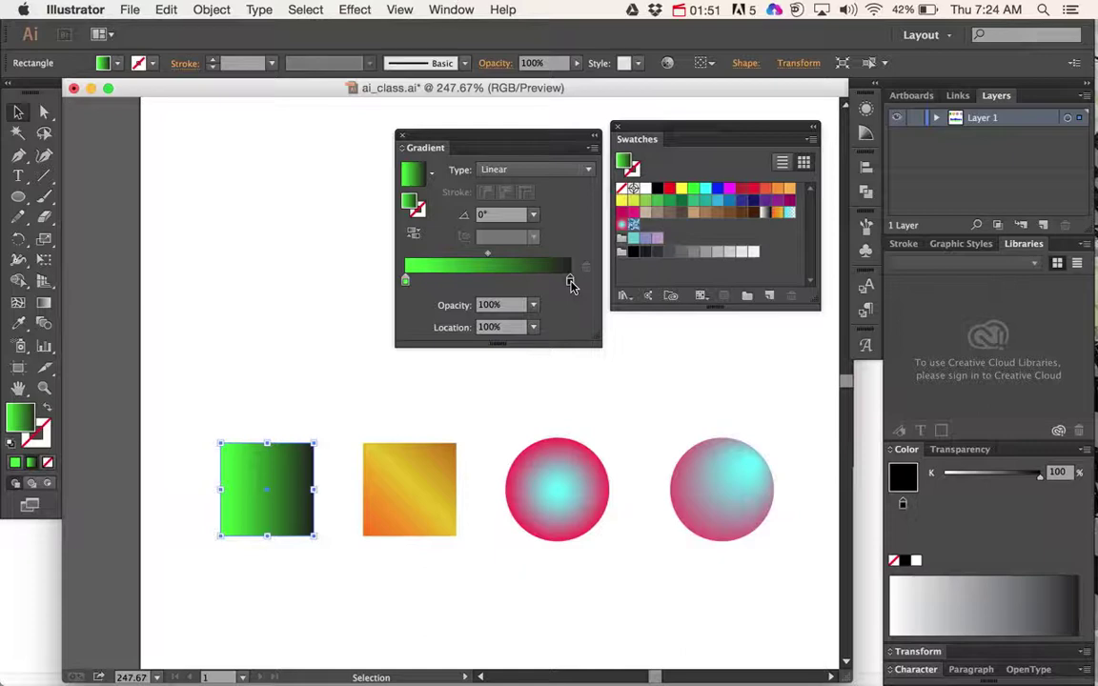
pyautogui.doubleClick(570, 282)
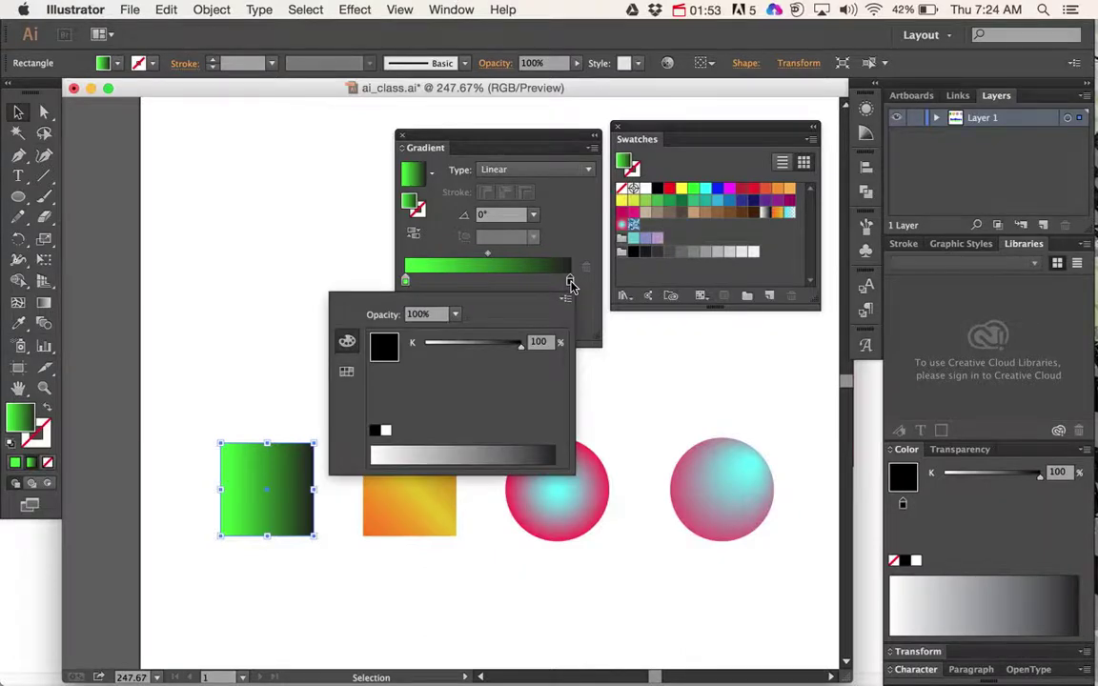
pyautogui.click(469, 446)
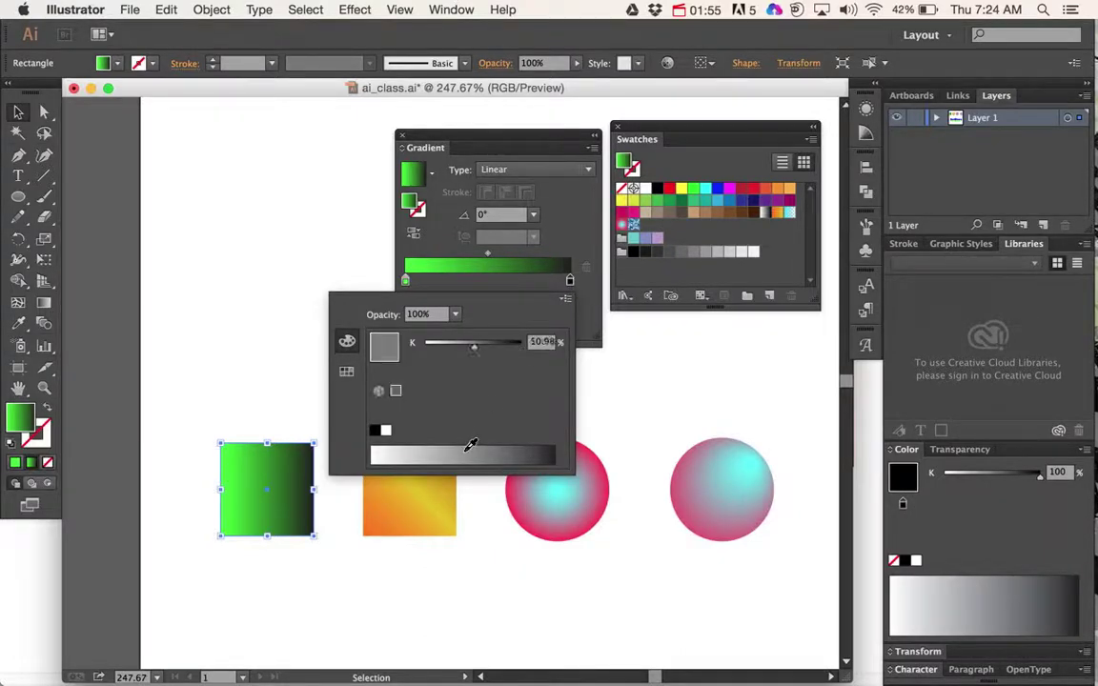
pyautogui.click(500, 446)
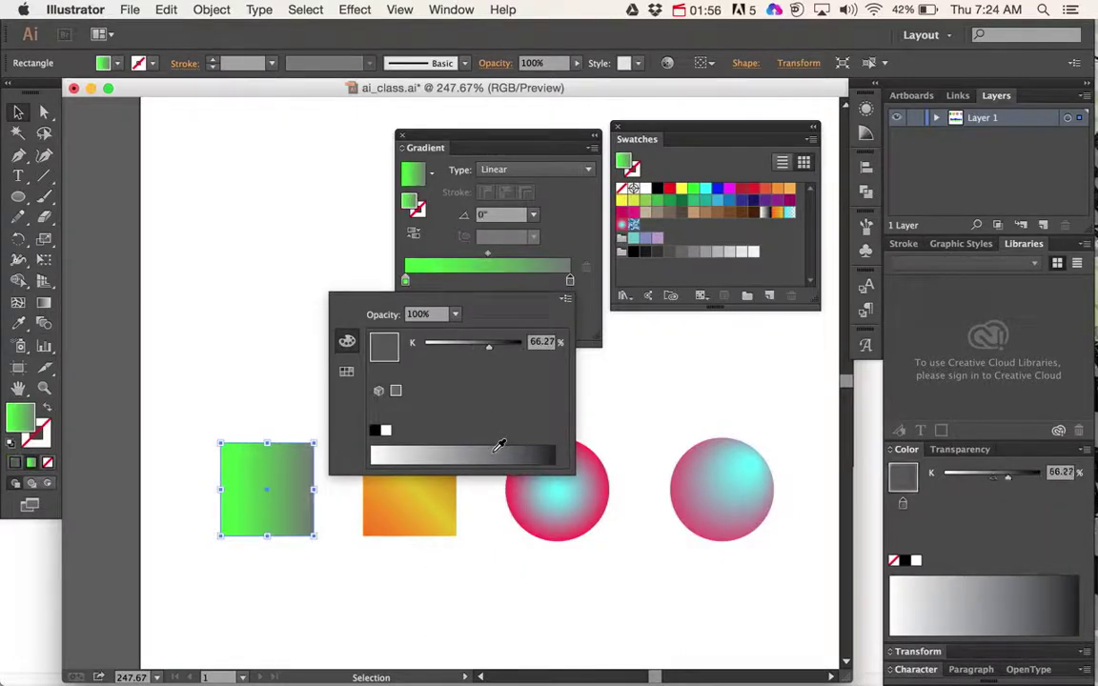
pyautogui.click(566, 301)
pyautogui.click(588, 330)
pyautogui.click(419, 455)
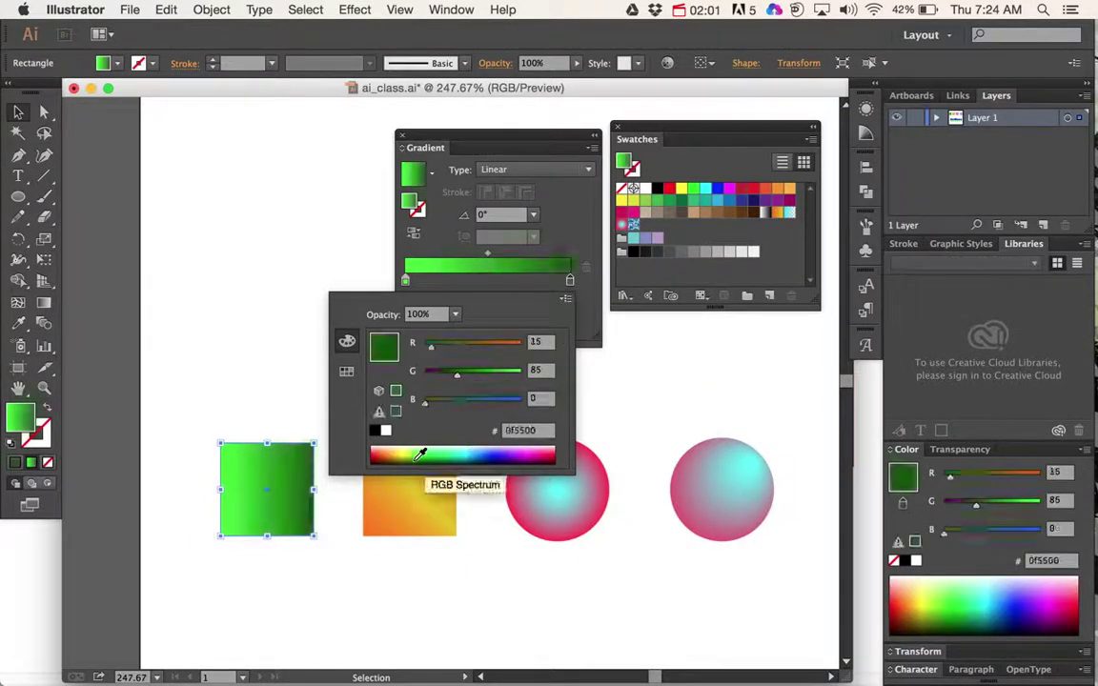
pyautogui.click(539, 450)
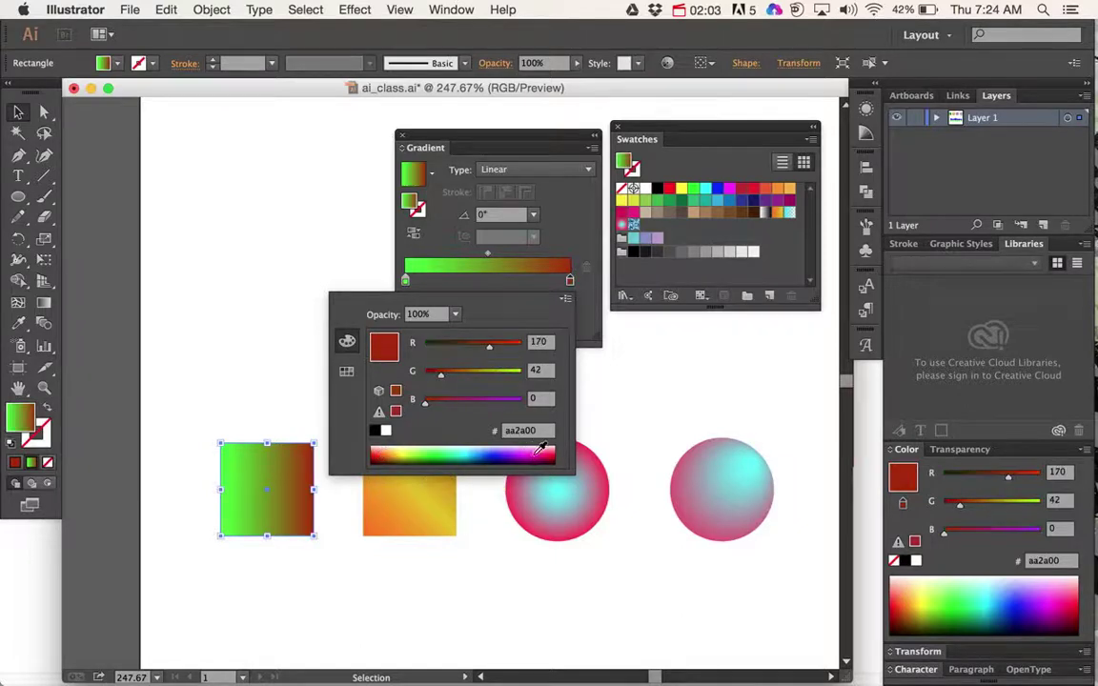
pyautogui.click(547, 451)
pyautogui.click(554, 208)
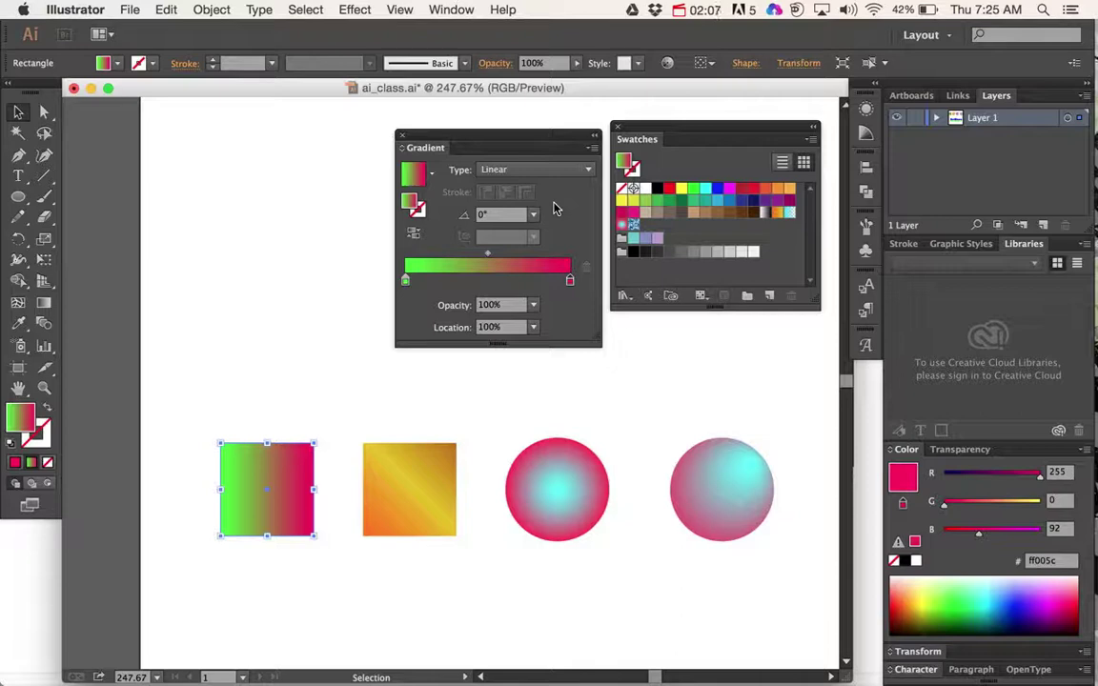
# Add a blue colour stop to the gradient and remove an accidental extra stop
pyautogui.click(462, 279)
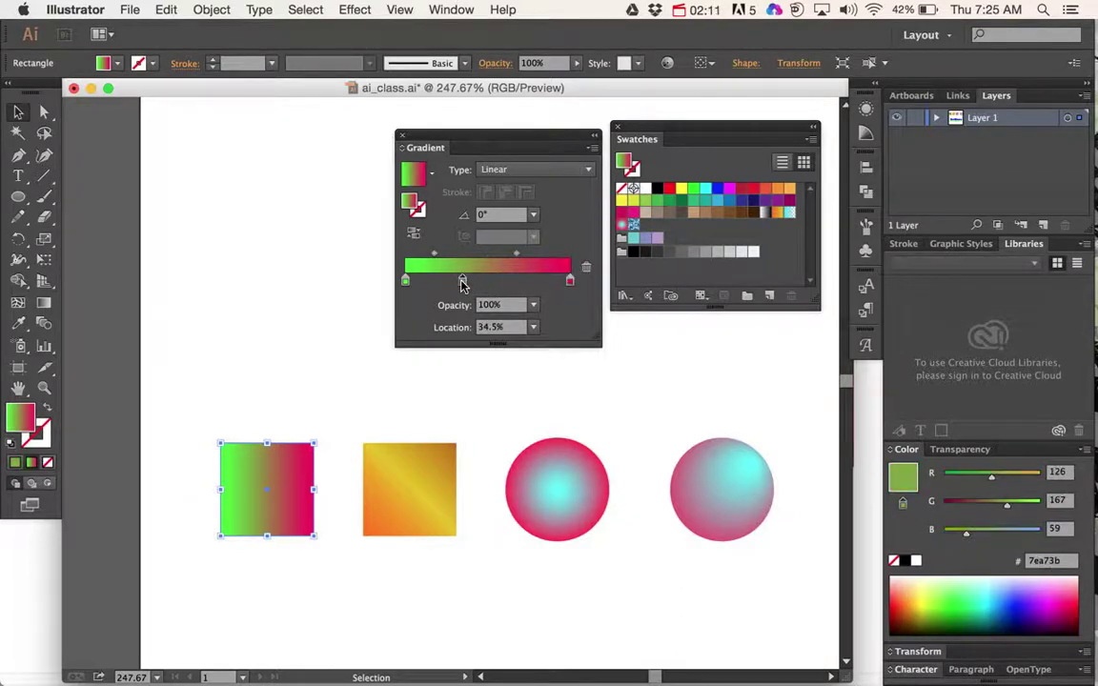
pyautogui.doubleClick(462, 281)
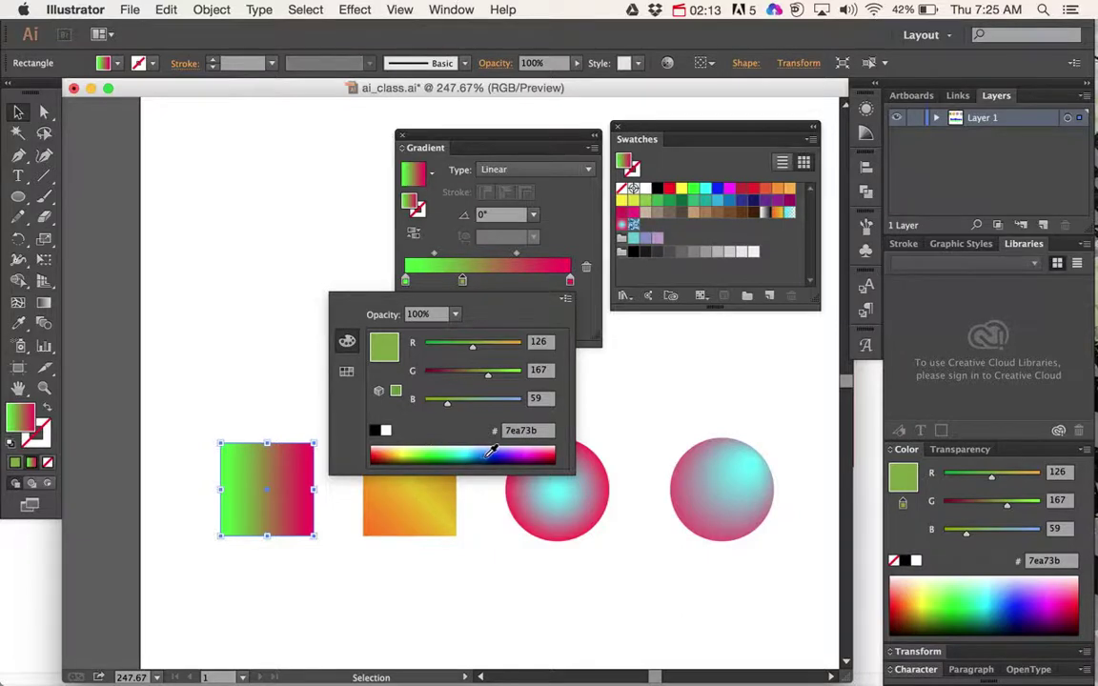
pyautogui.click(492, 451)
pyautogui.click(516, 220)
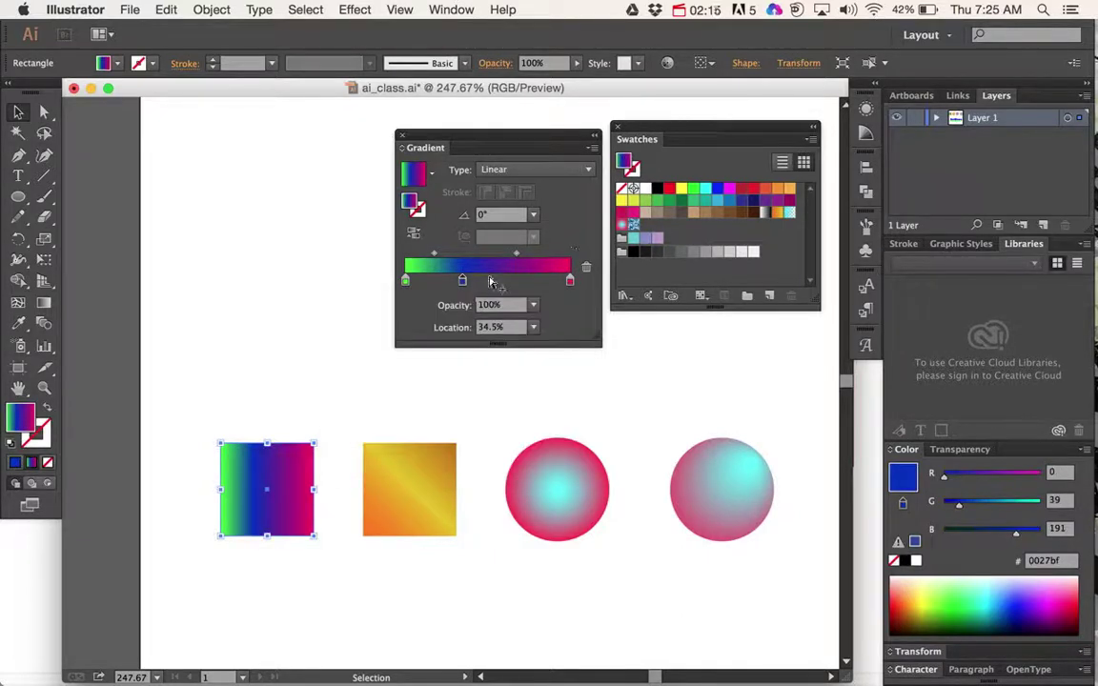
pyautogui.click(506, 283)
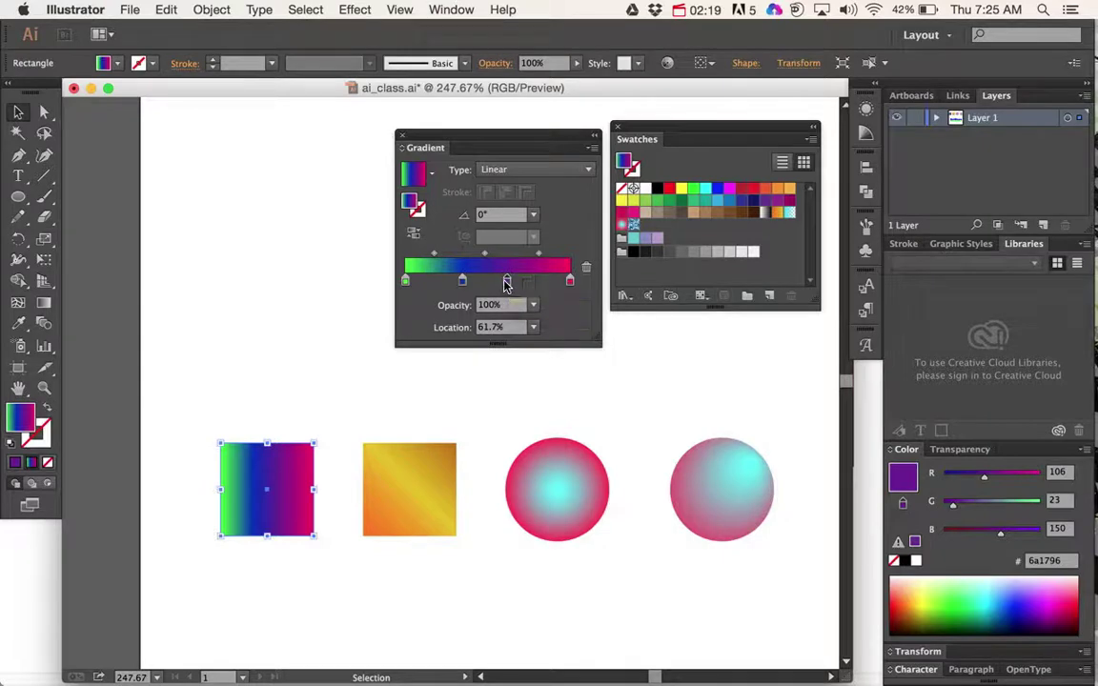
pyautogui.moveTo(507, 283); pyautogui.dragTo(505, 315)
# Move the blue stop to 48.55% and the green-blue midpoint to 13%
pyautogui.click(462, 281)
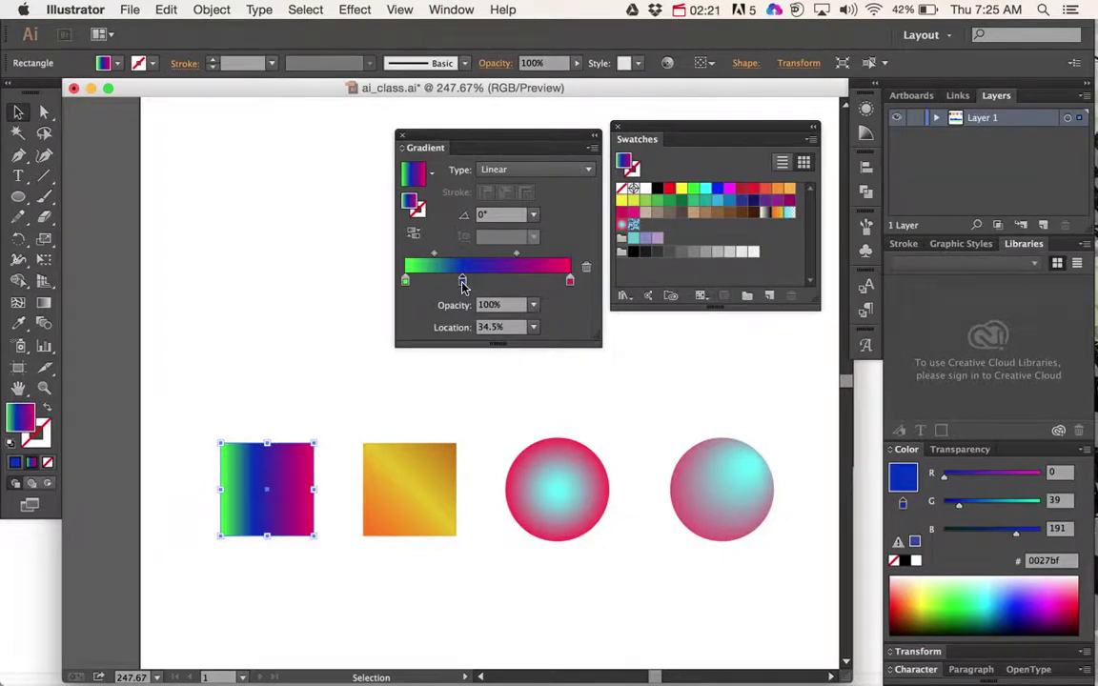
pyautogui.moveTo(463, 283); pyautogui.dragTo(486, 289)
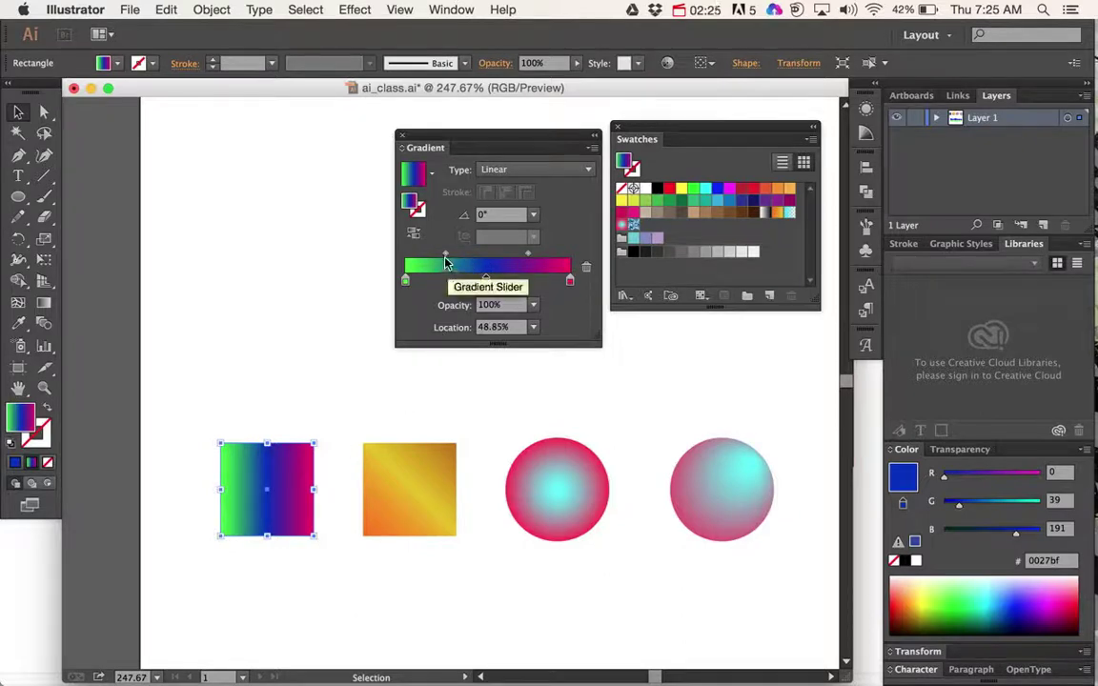
pyautogui.moveTo(446, 255); pyautogui.dragTo(497, 257)
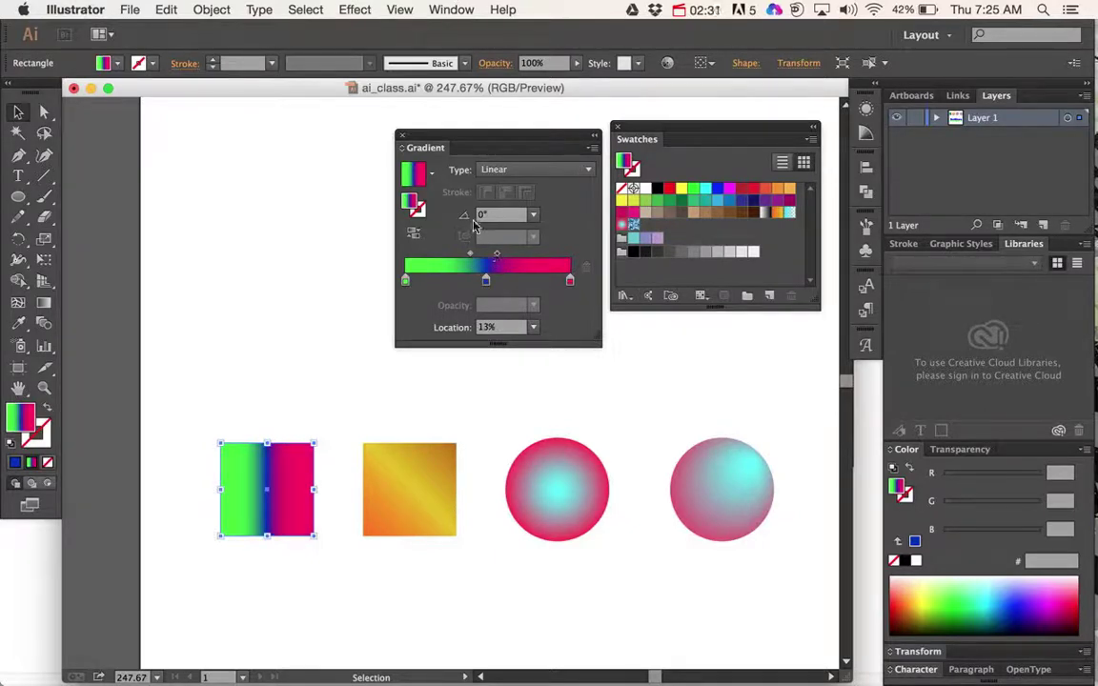
# Set the gradient angle to 90°, putting green at the bottom and pink at the top
pyautogui.click(533, 217)
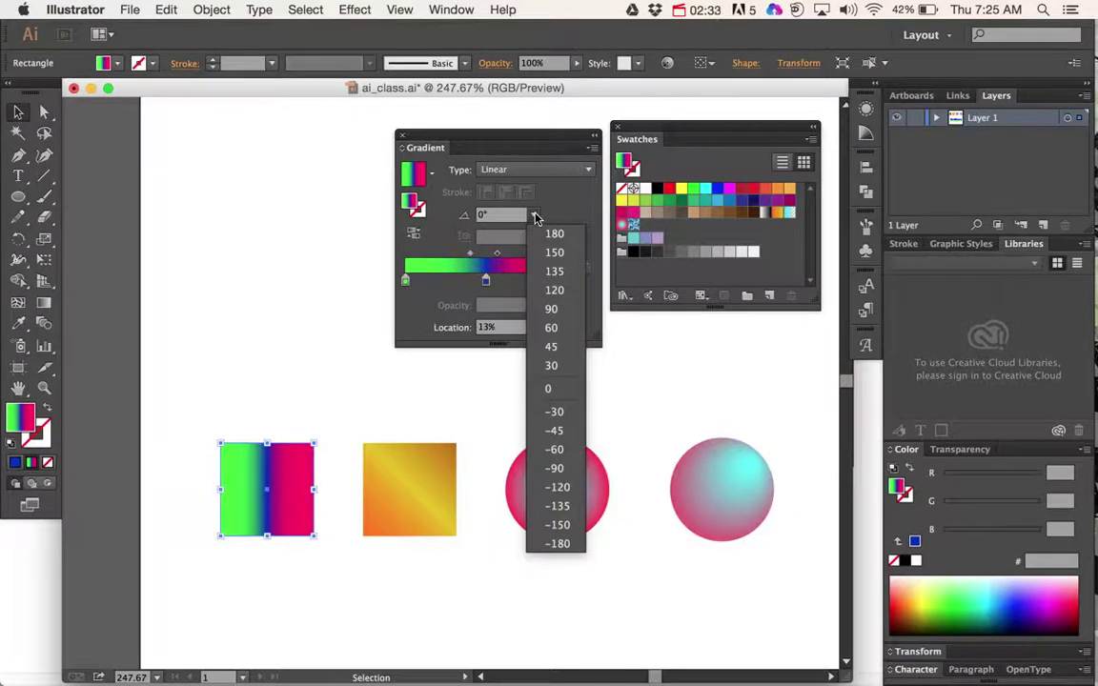
pyautogui.click(483, 218)
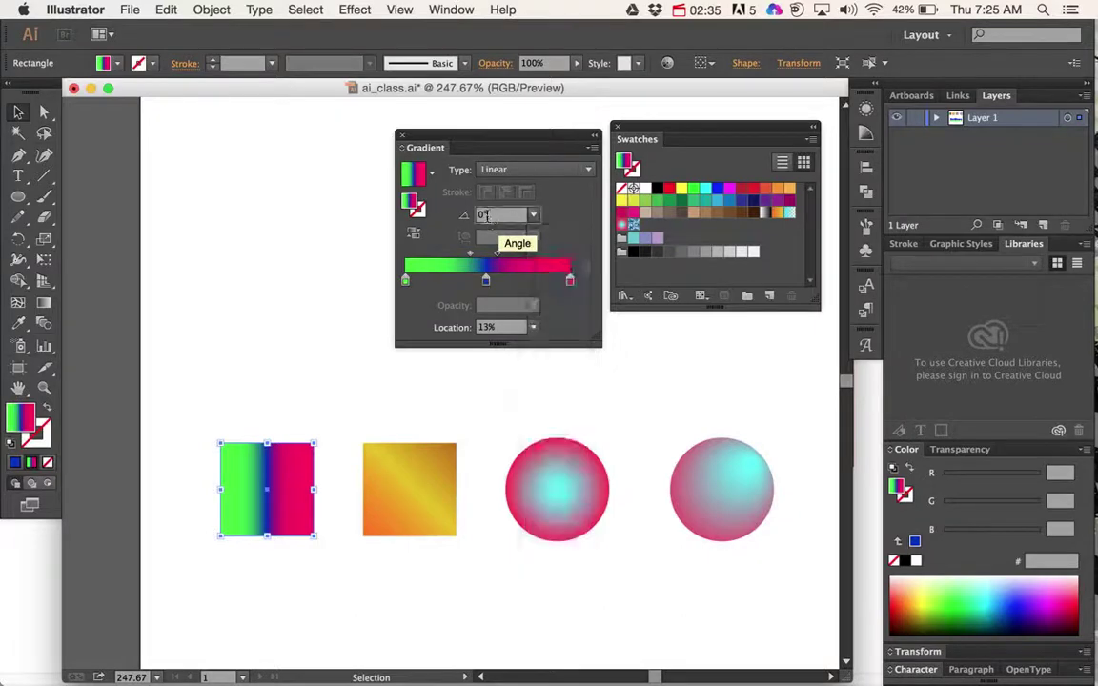
pyautogui.click(536, 217)
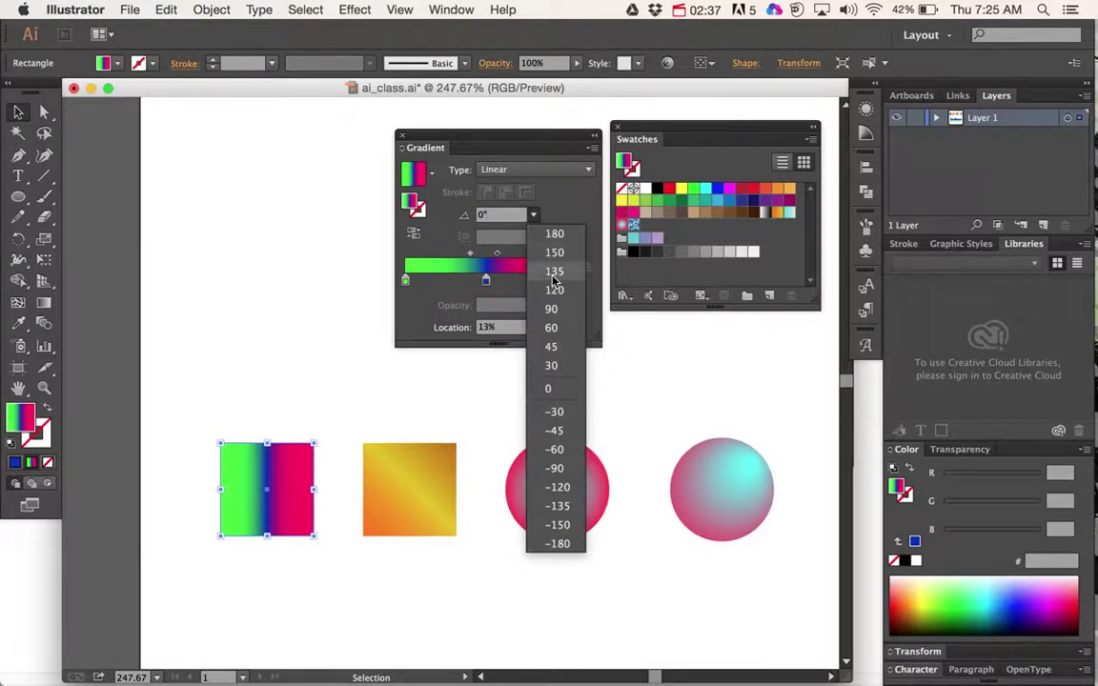
pyautogui.click(550, 309)
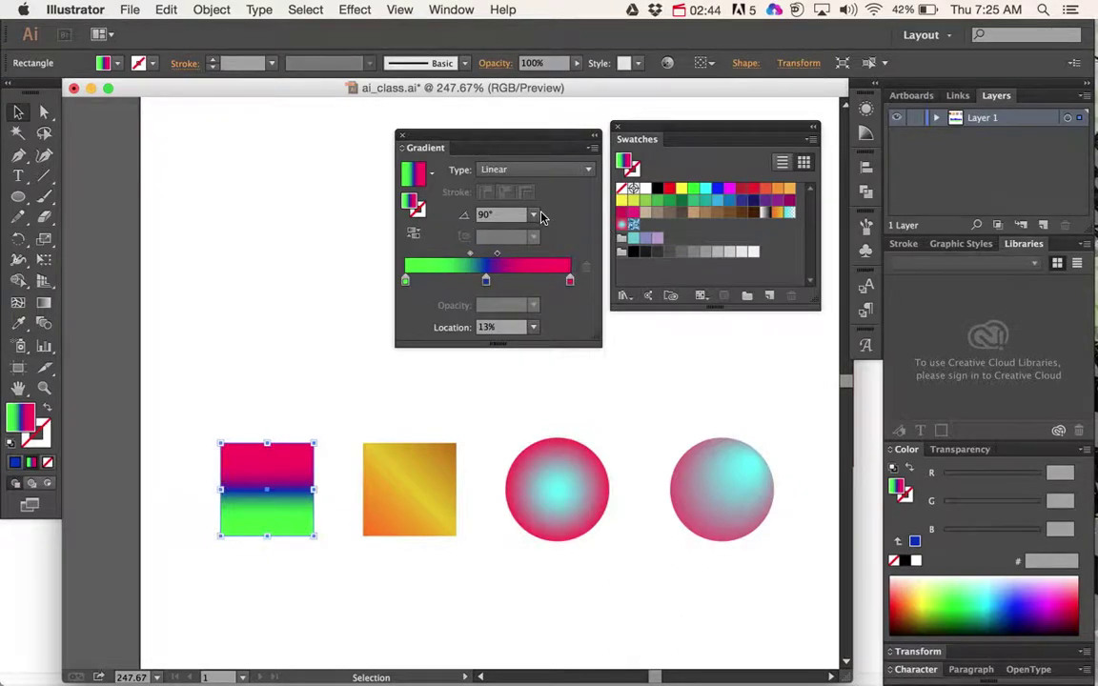
# Change the gradient type from Linear to Radial
pyautogui.click(587, 170)
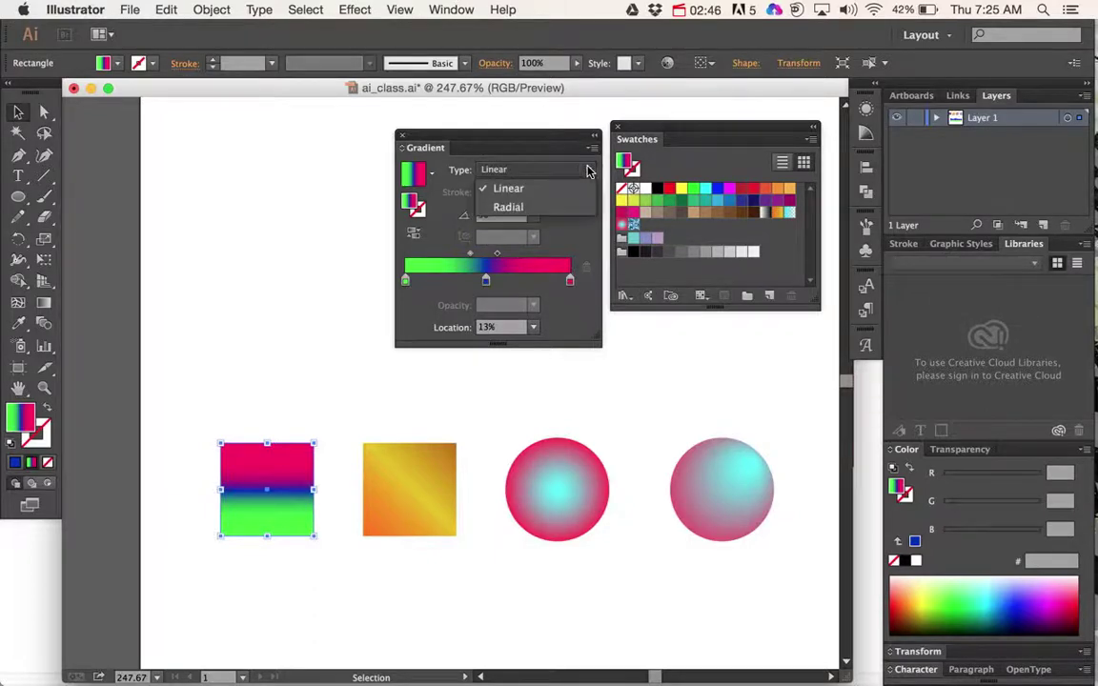
pyautogui.click(517, 207)
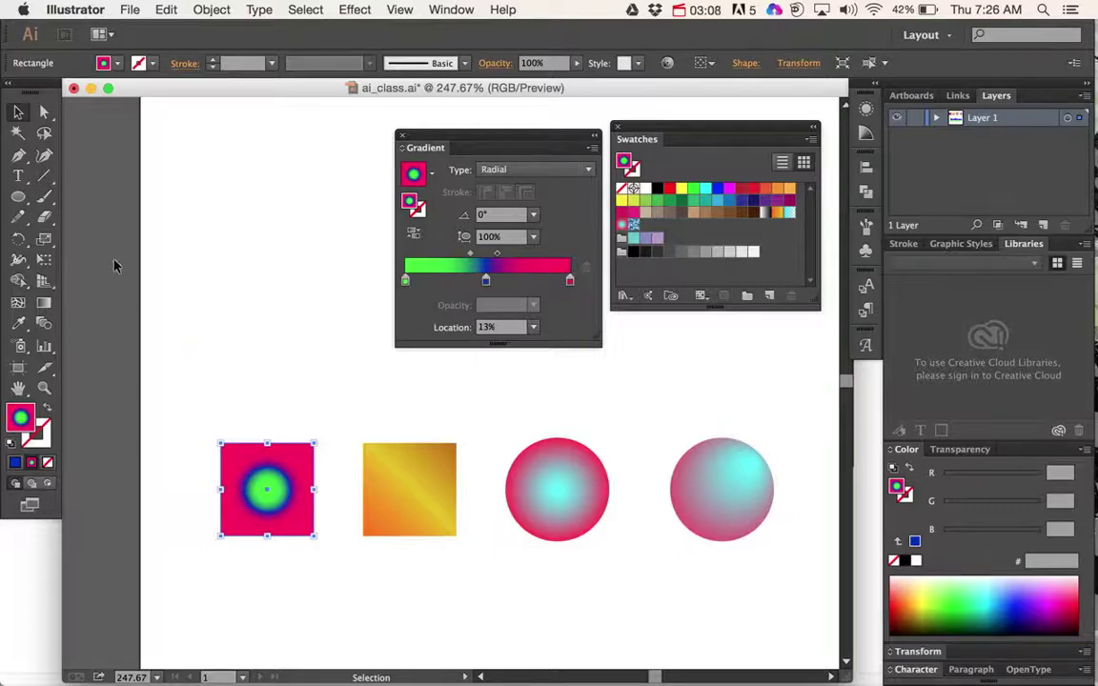
# With the Gradient Tool, enlarge the radial gradient across the square, undoing a stray stop move
pyautogui.click(44, 305)
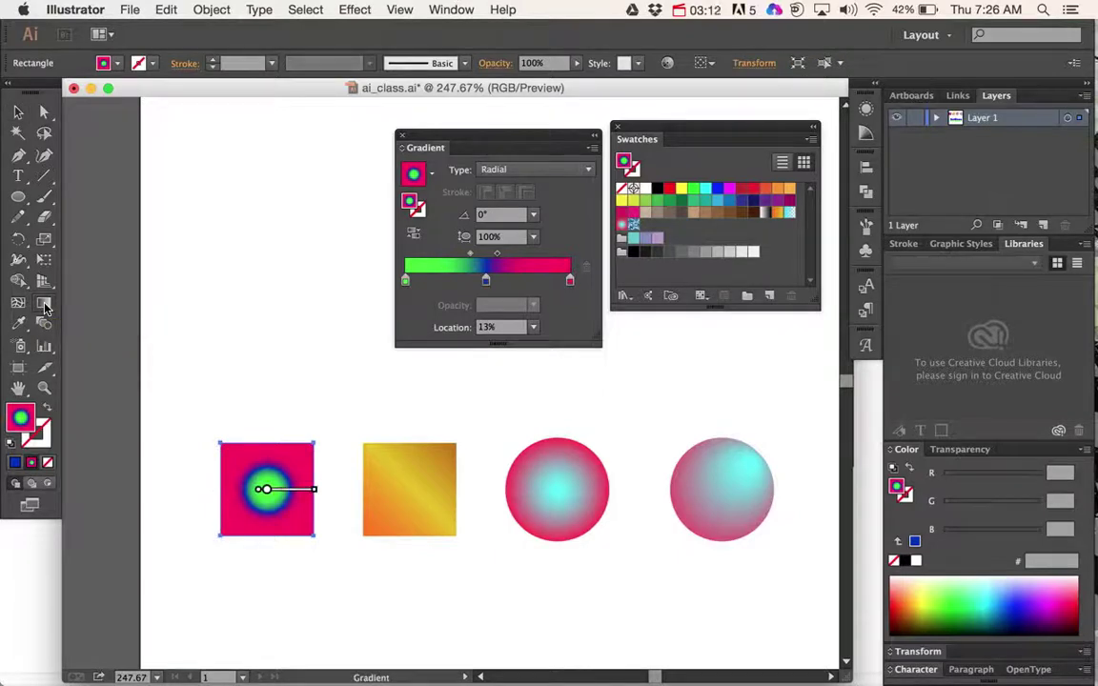
pyautogui.moveTo(267, 491)
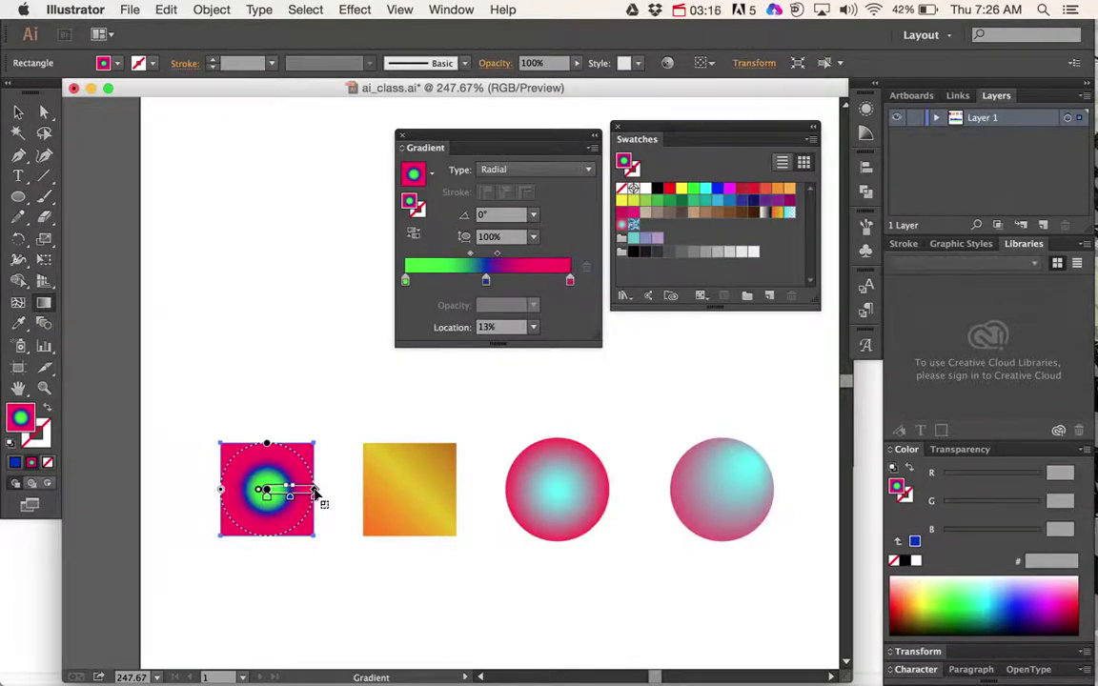
pyautogui.moveTo(315, 493); pyautogui.dragTo(339, 494)
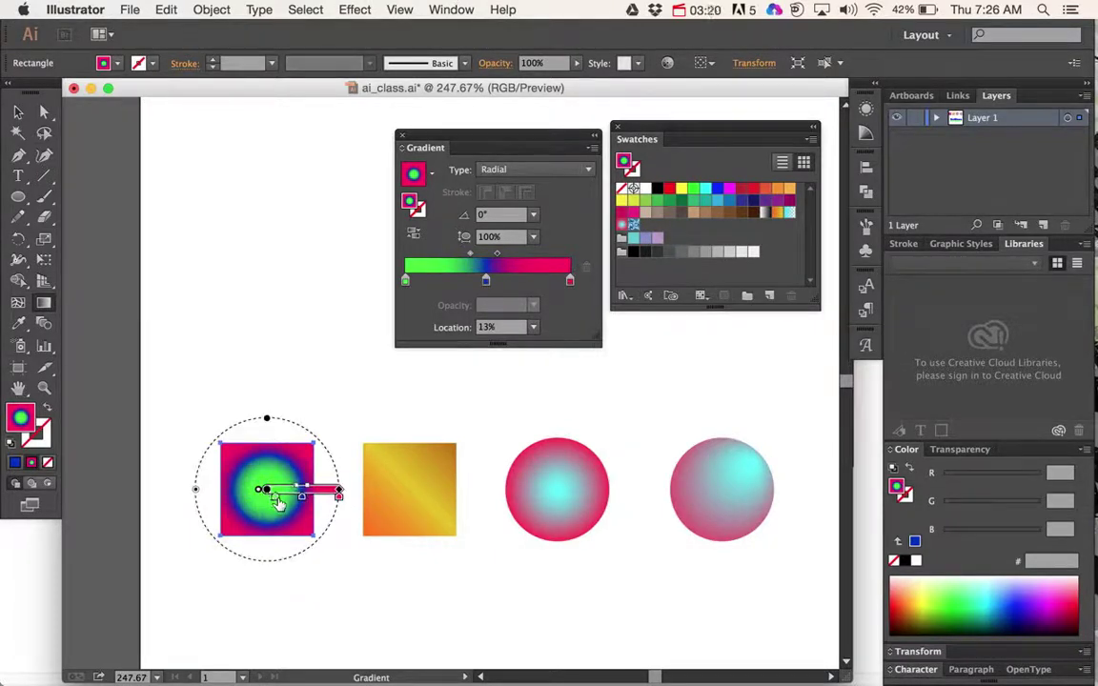
pyautogui.moveTo(268, 503); pyautogui.dragTo(269, 501)
pyautogui.press('super+z')
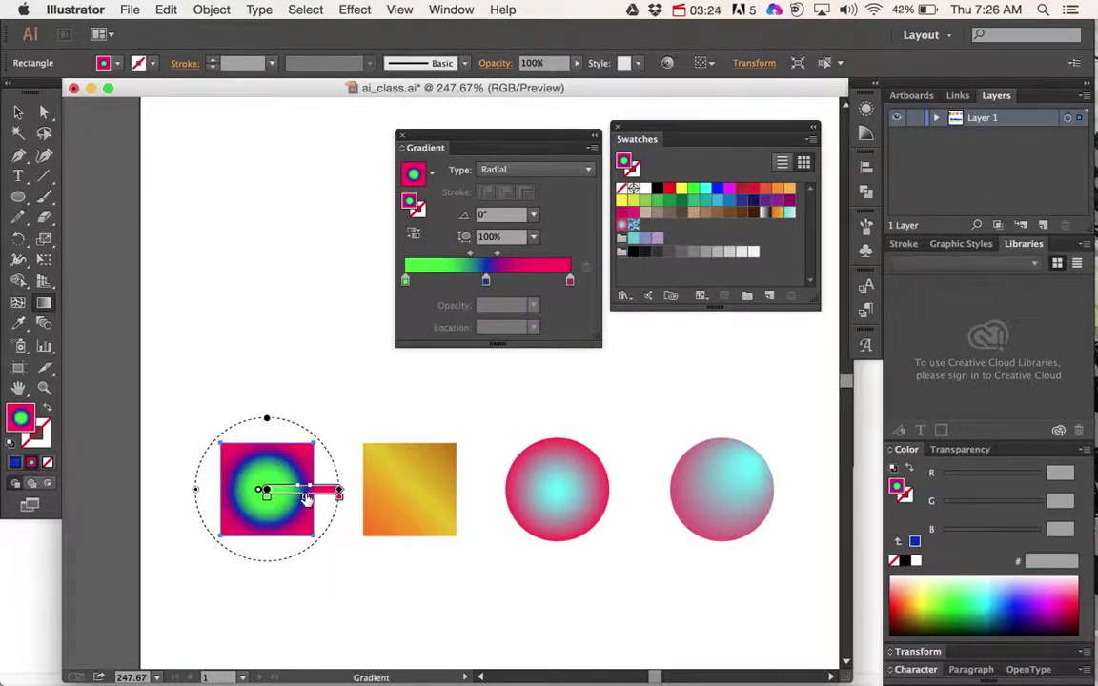
# Redraw the gradient from the upper-left corner and stretch it into a larger 177.3% tall ellipse
pyautogui.moveTo(218, 540); pyautogui.dragTo(313, 534)
pyautogui.moveTo(229, 502); pyautogui.dragTo(331, 458)
pyautogui.moveTo(232, 461); pyautogui.dragTo(323, 534)
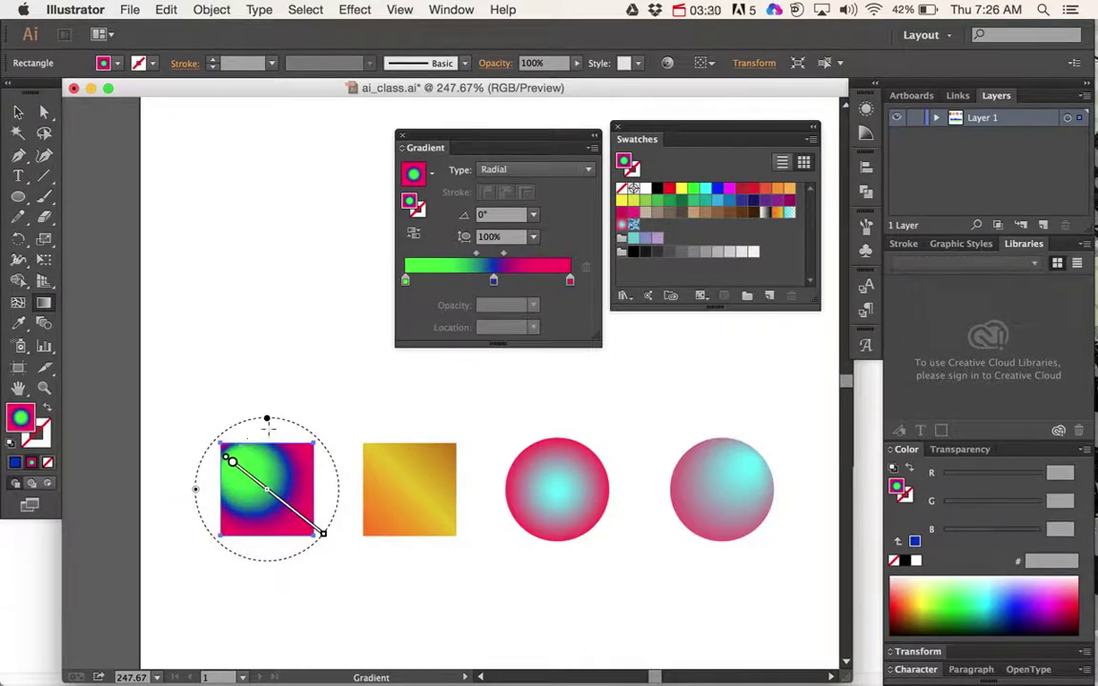
pyautogui.moveTo(267, 420); pyautogui.dragTo(267, 363)
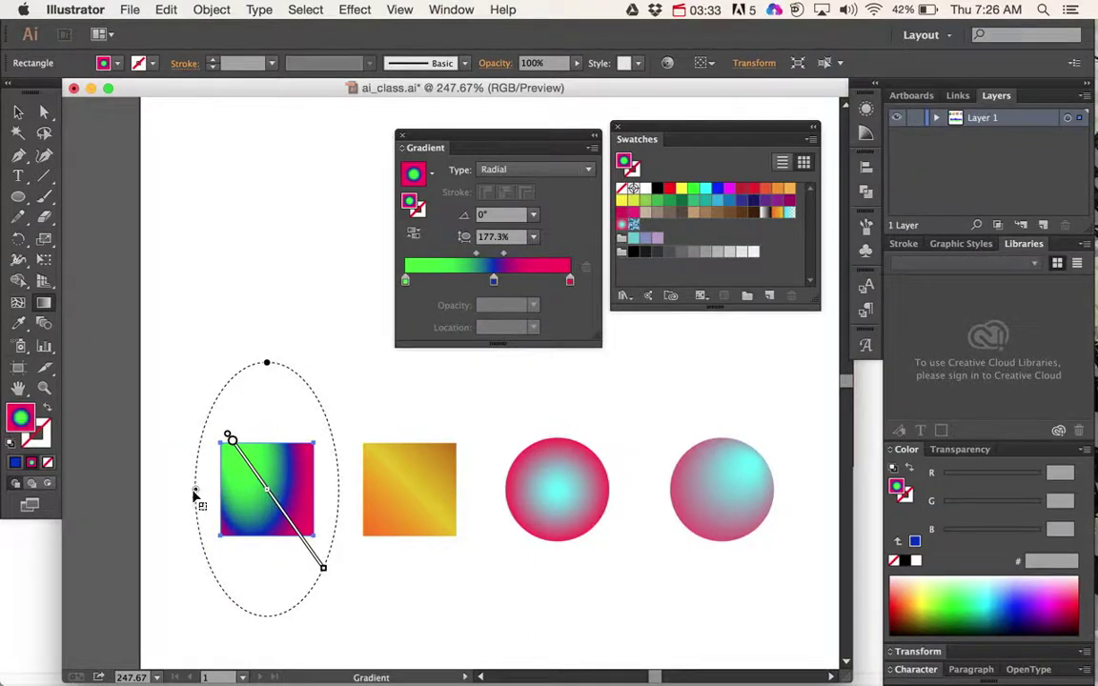
pyautogui.moveTo(196, 492); pyautogui.dragTo(163, 495)
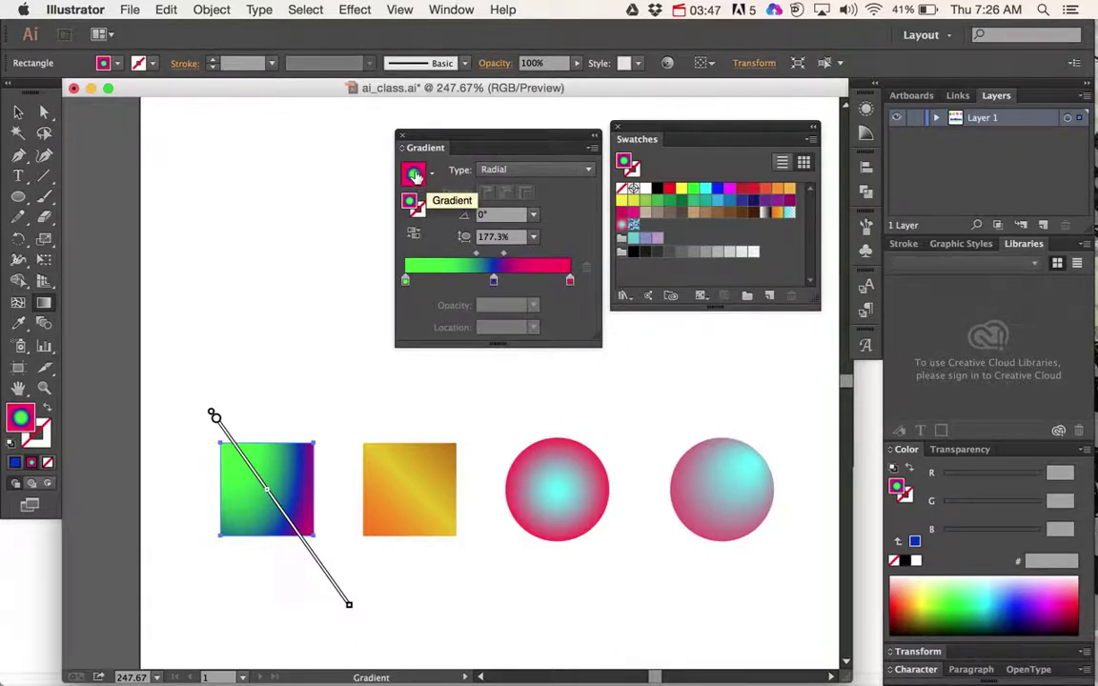
# Drag the radial gradient's fill thumbnail into the Swatches panel
pyautogui.moveTo(412, 175); pyautogui.dragTo(646, 227)
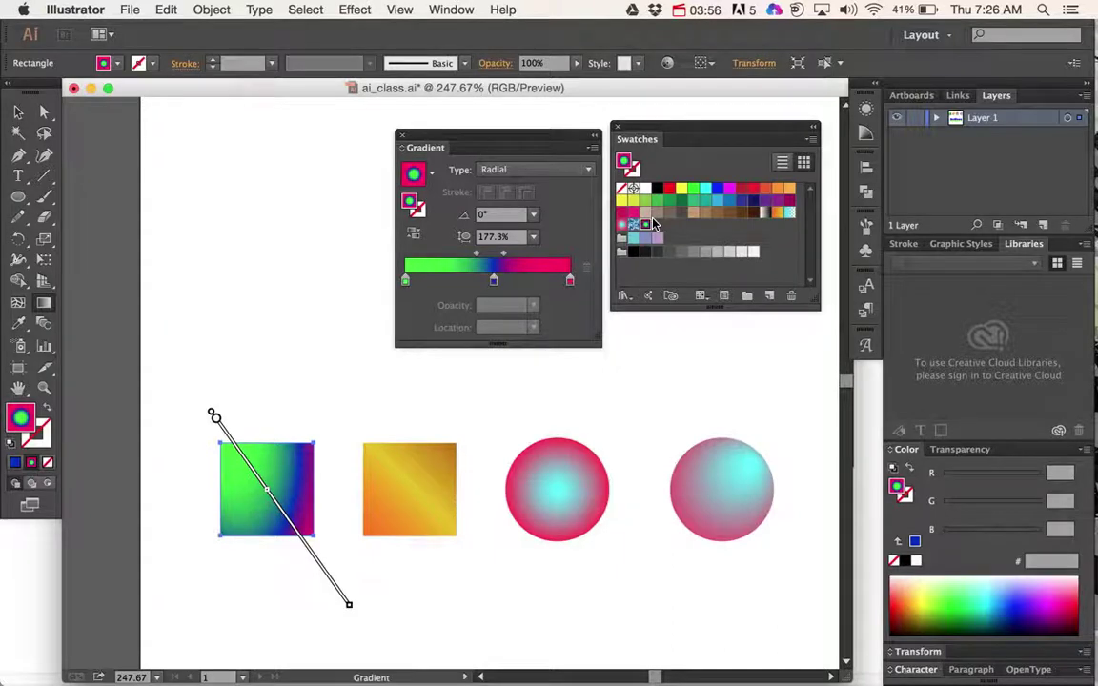
# Reset the left square to default fill and stroke, fill it red (ed2424), and add that red to the Swatches panel
pyautogui.click(13, 438)
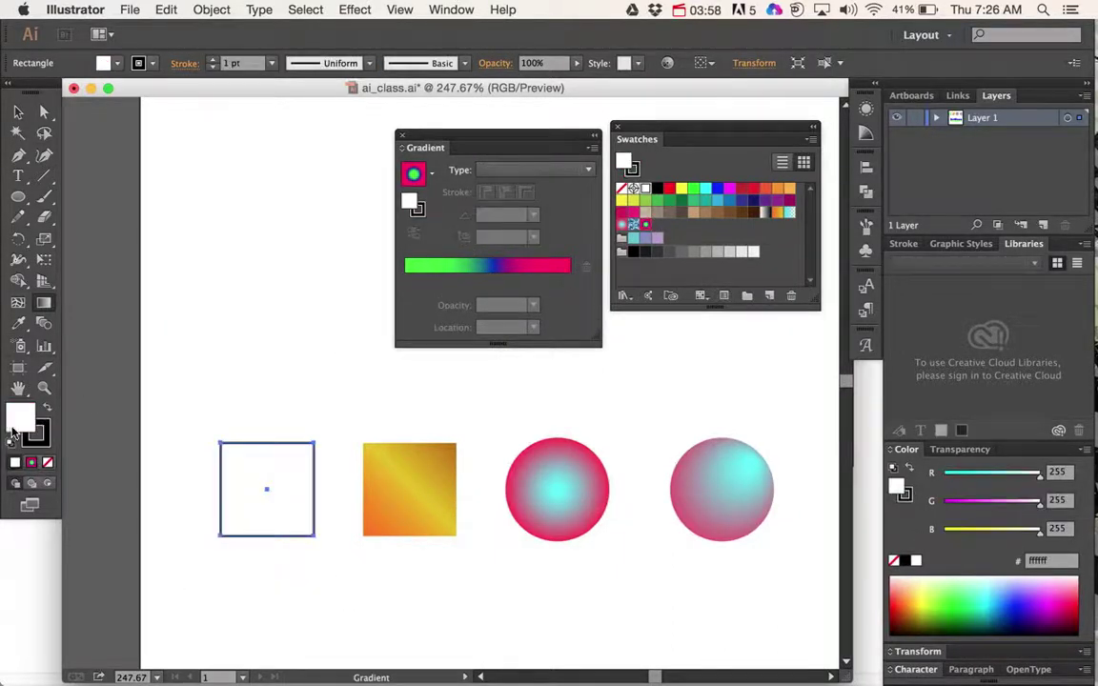
pyautogui.doubleClick(21, 417)
pyautogui.click(691, 403)
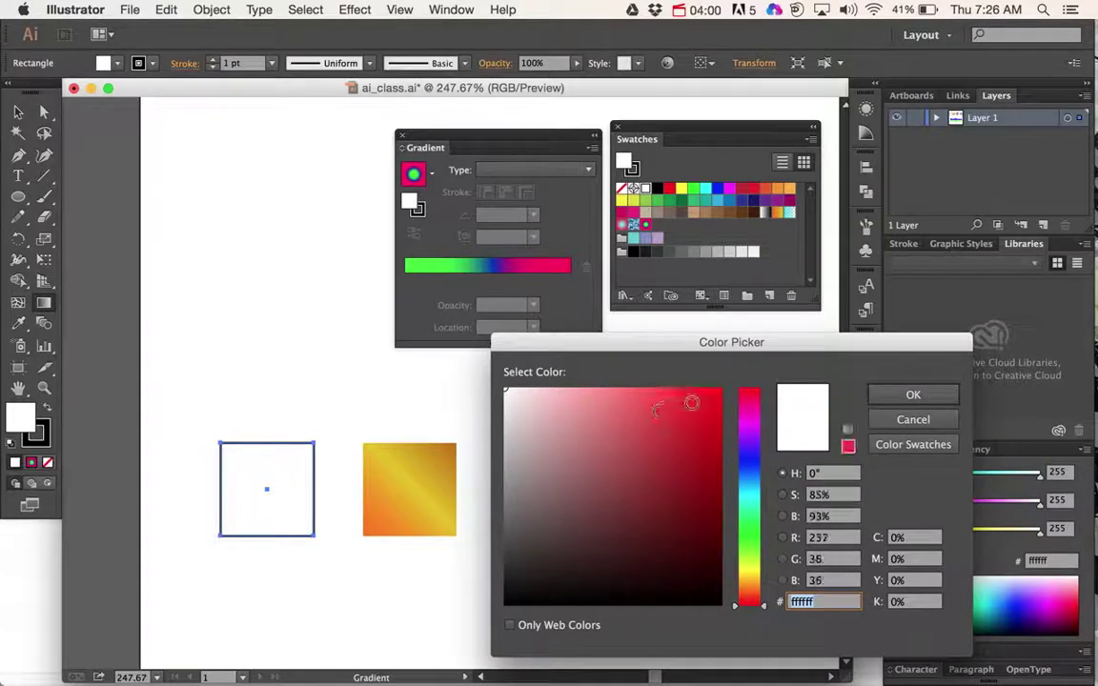
pyautogui.click(912, 395)
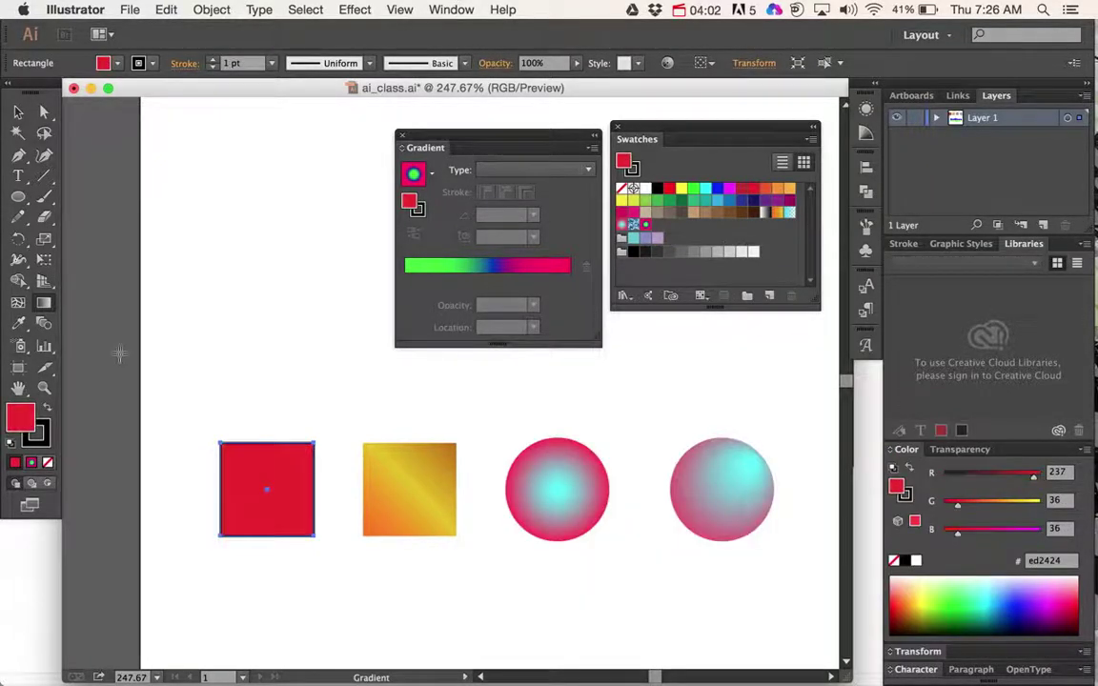
pyautogui.moveTo(21, 408); pyautogui.dragTo(658, 225)
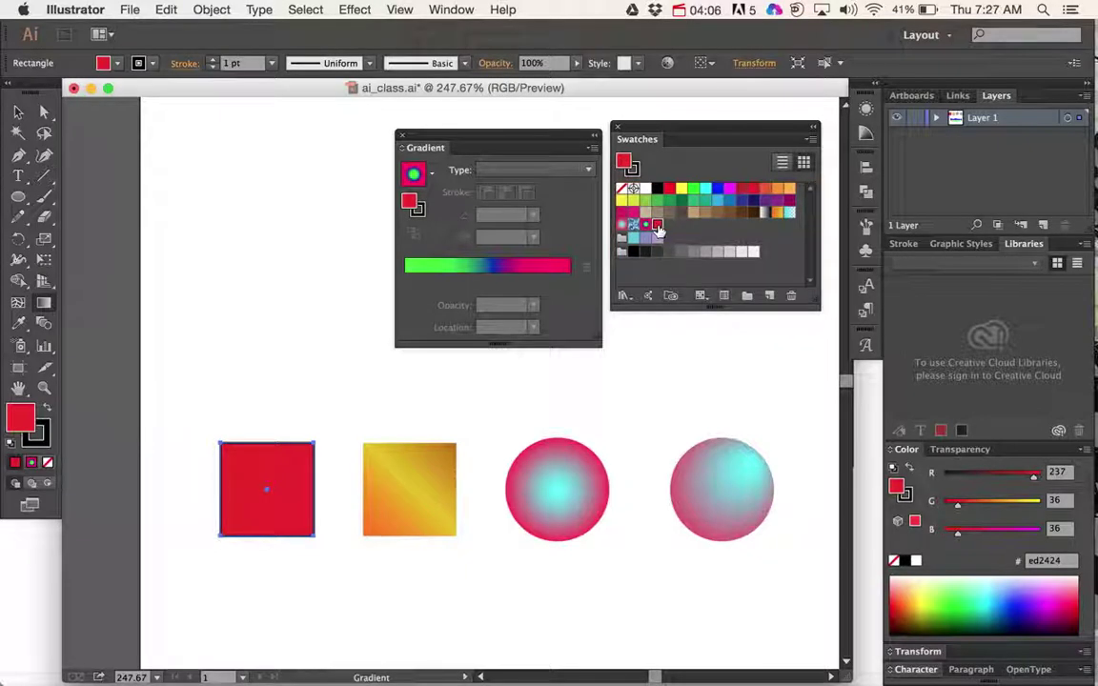